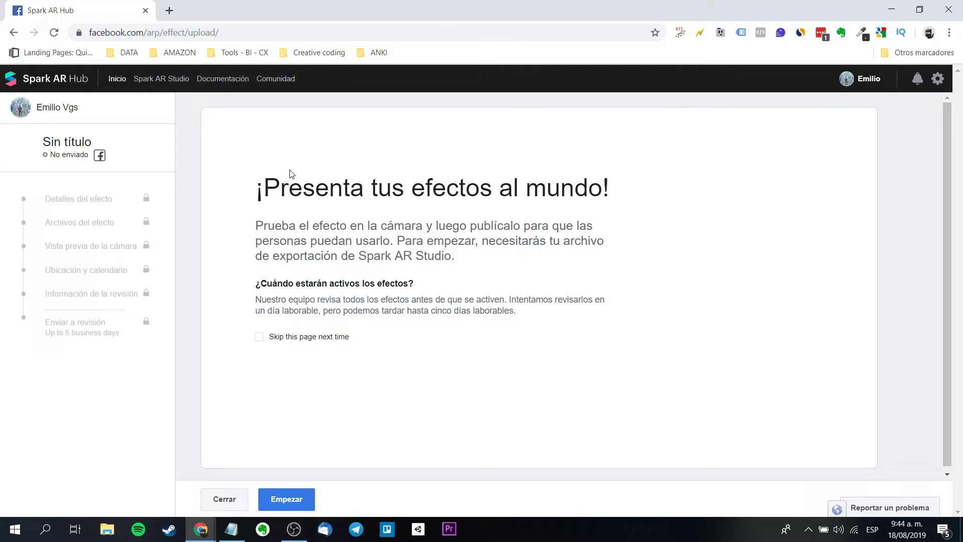
- Read the welcome and review-timing notes, then start a new effect submission
drag(290, 187, 564, 189)
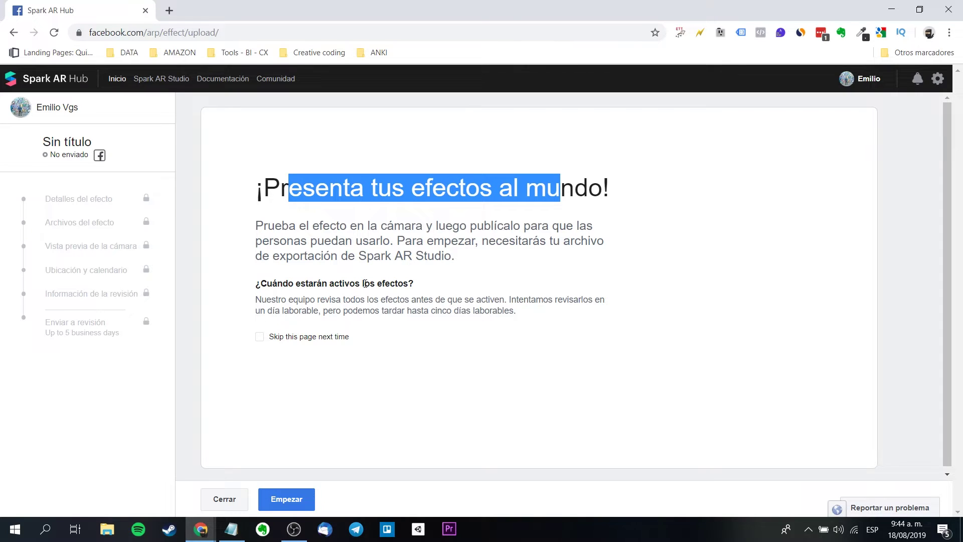
drag(335, 299, 550, 299)
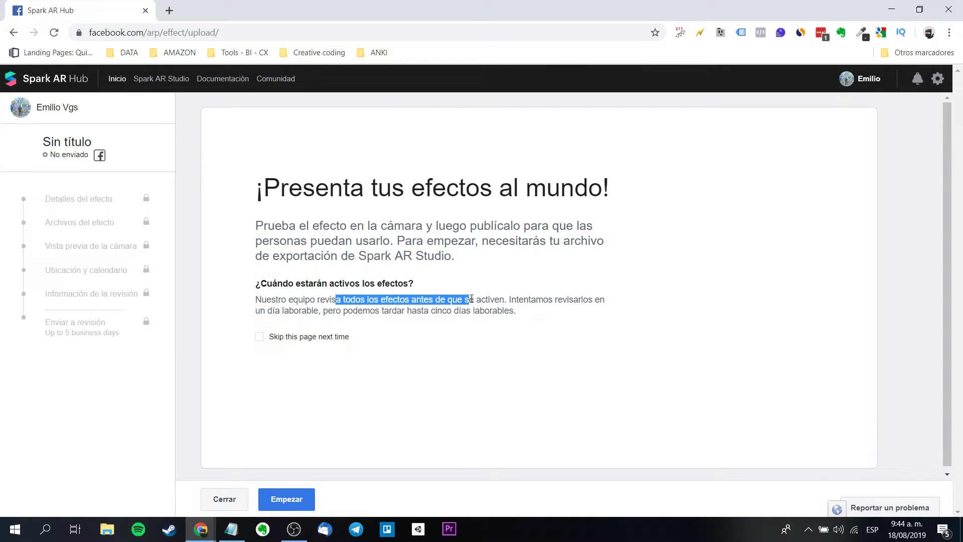
drag(549, 299, 540, 311)
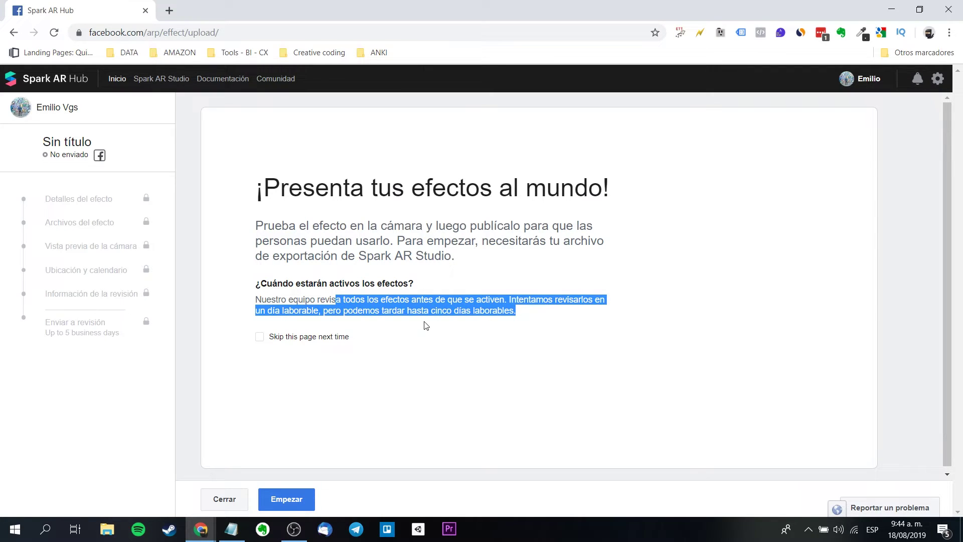
click(481, 296)
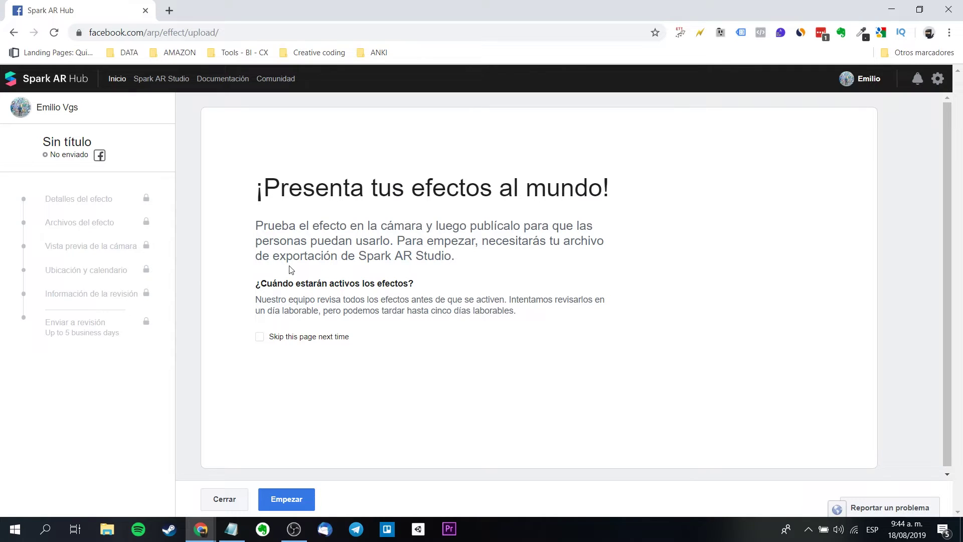
click(281, 499)
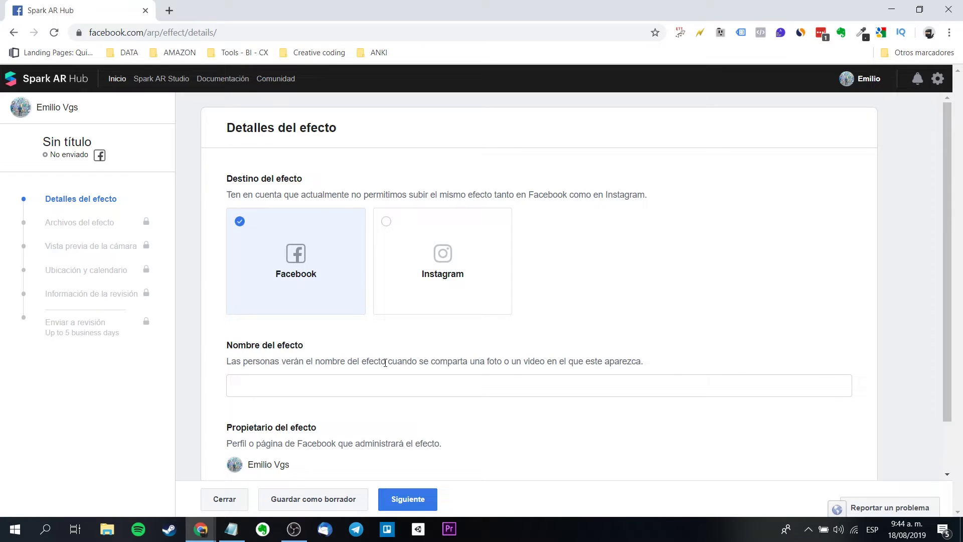
- Choose Instagram as the effect destination under Destino del efecto
click(420, 274)
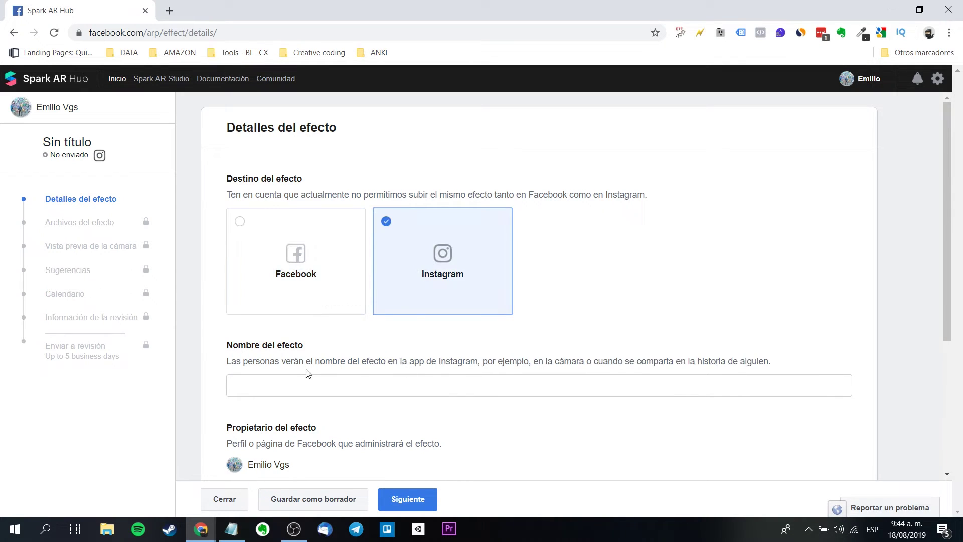
drag(319, 365, 661, 362)
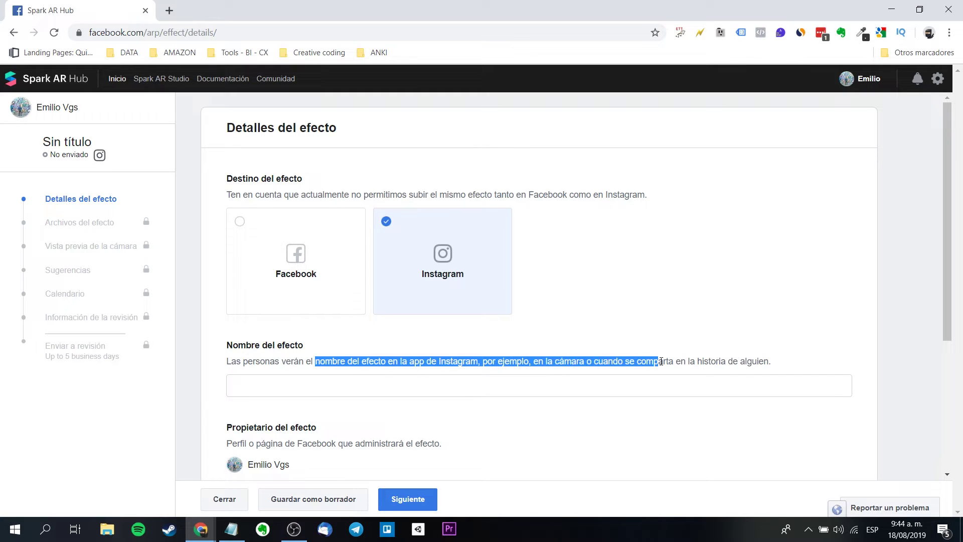
click(296, 259)
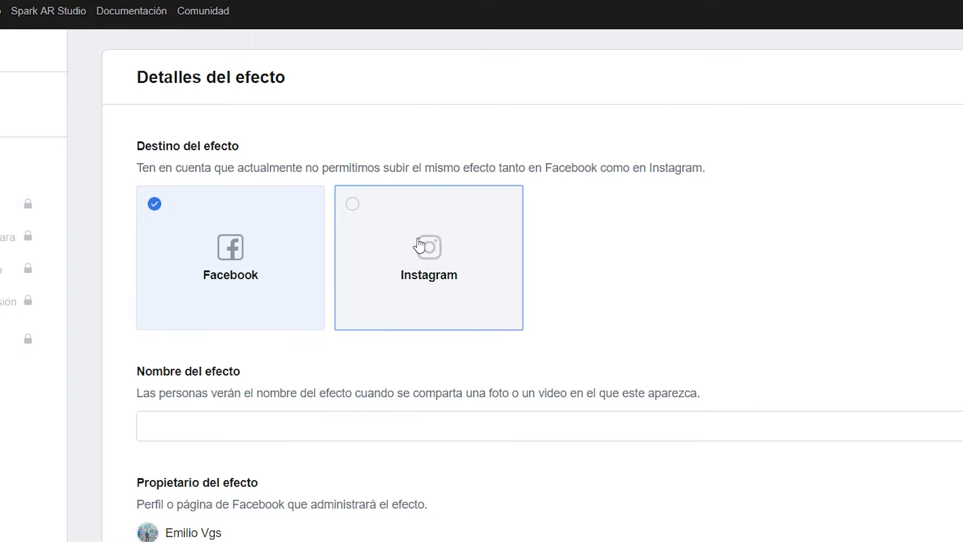
click(420, 245)
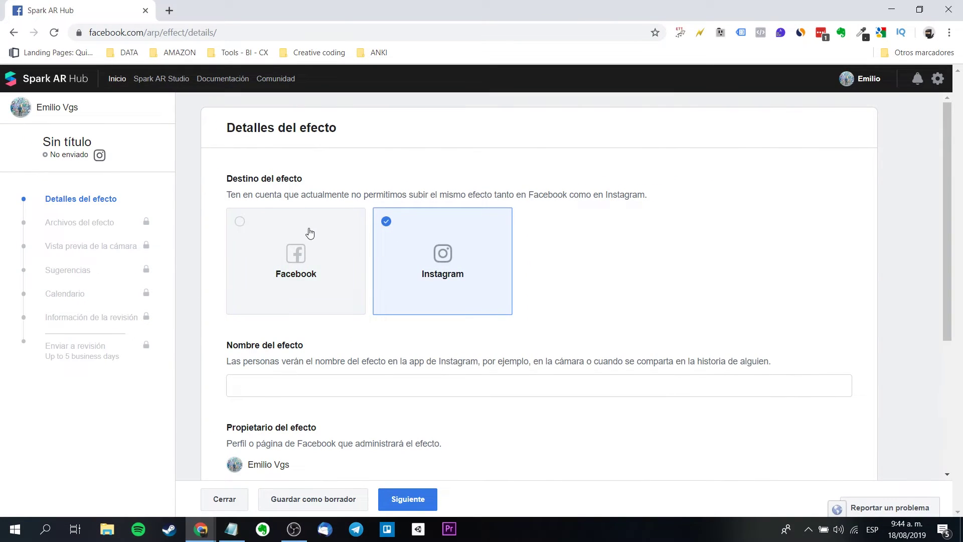
click(285, 383)
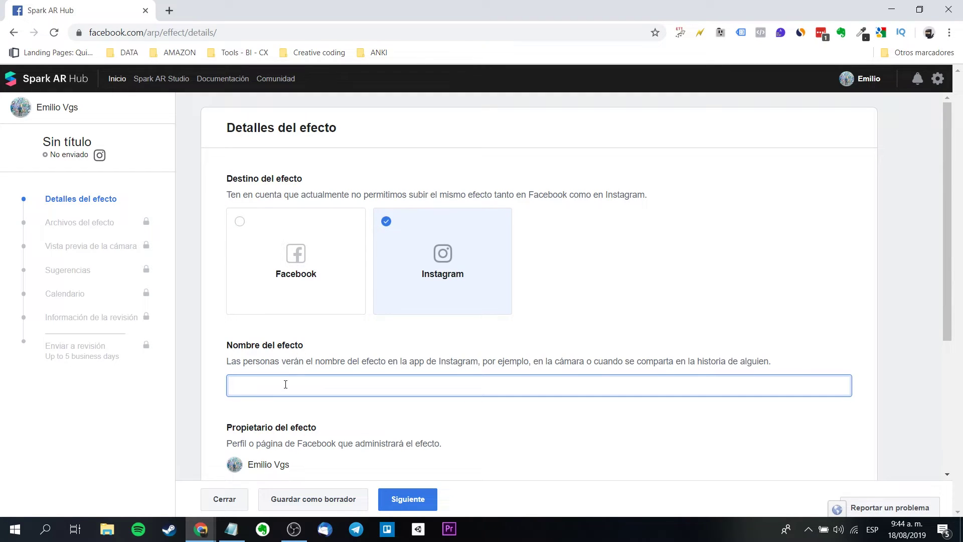
- Enter 'ejemplo' as the effect name
text(ejem)
text(plo)
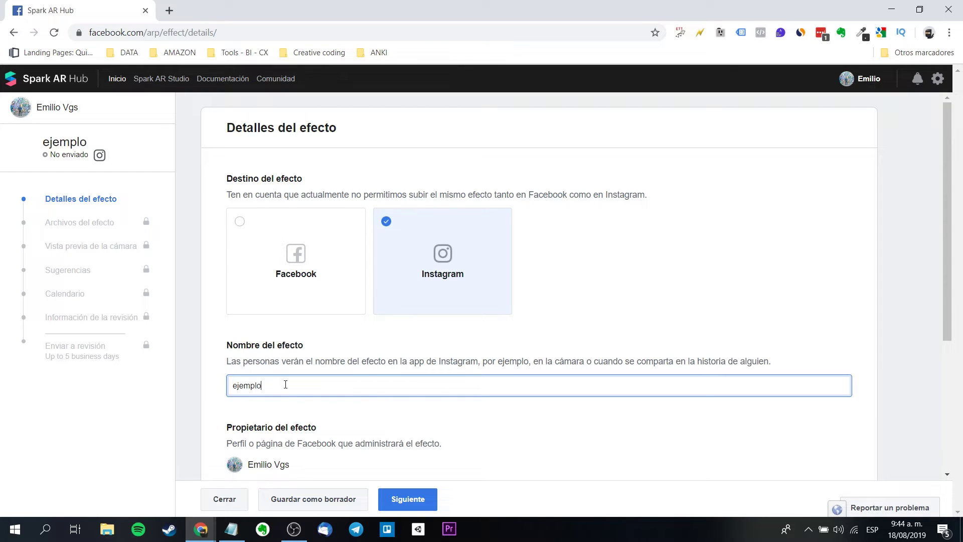
scroll(286, 385, down, 4)
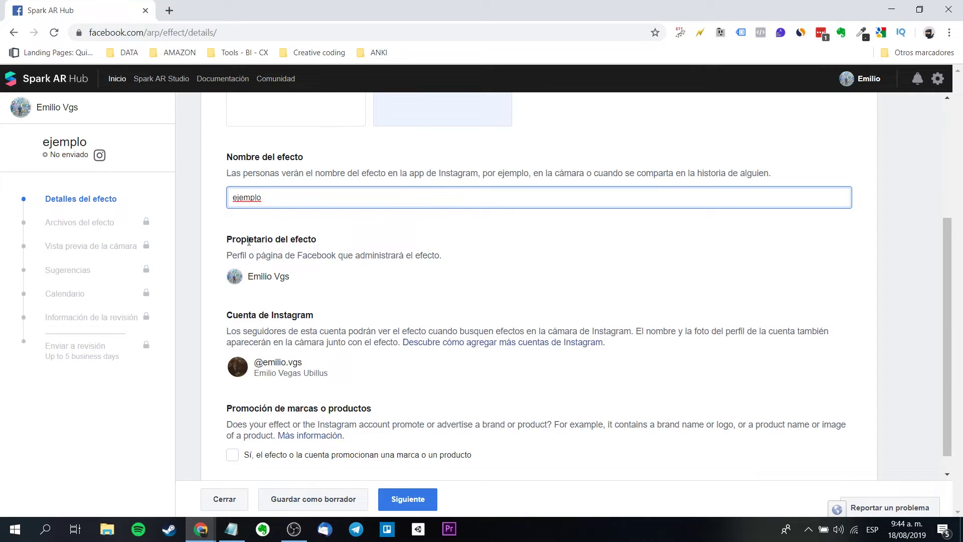
drag(250, 260, 443, 256)
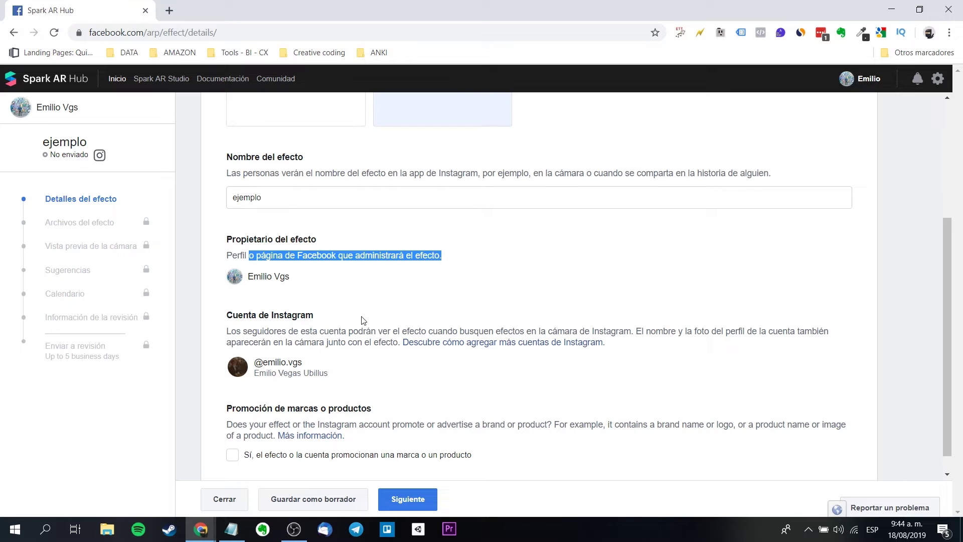
- Open the 'Descubre cómo agregar más cuentas de Instagram' guide in a new tab
drag(249, 315, 346, 321)
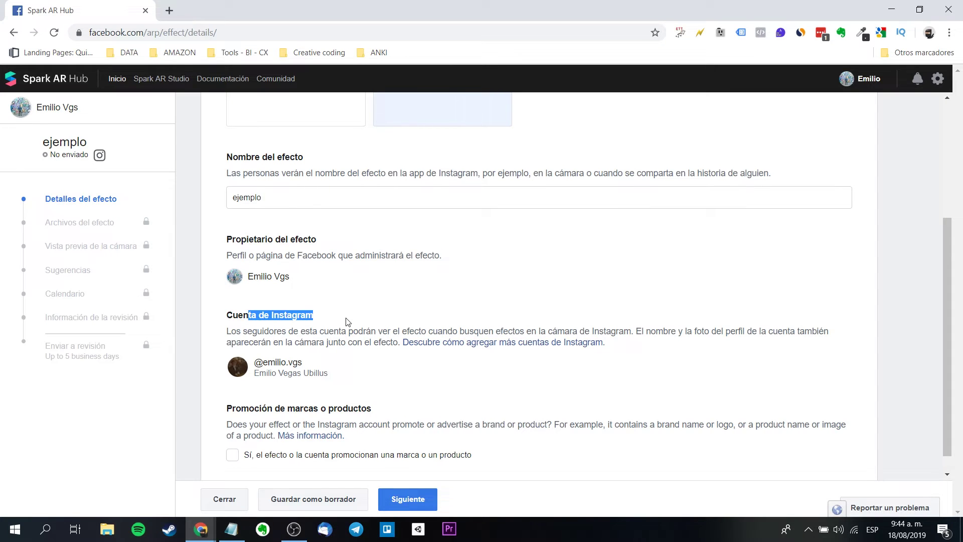
drag(606, 342, 217, 332)
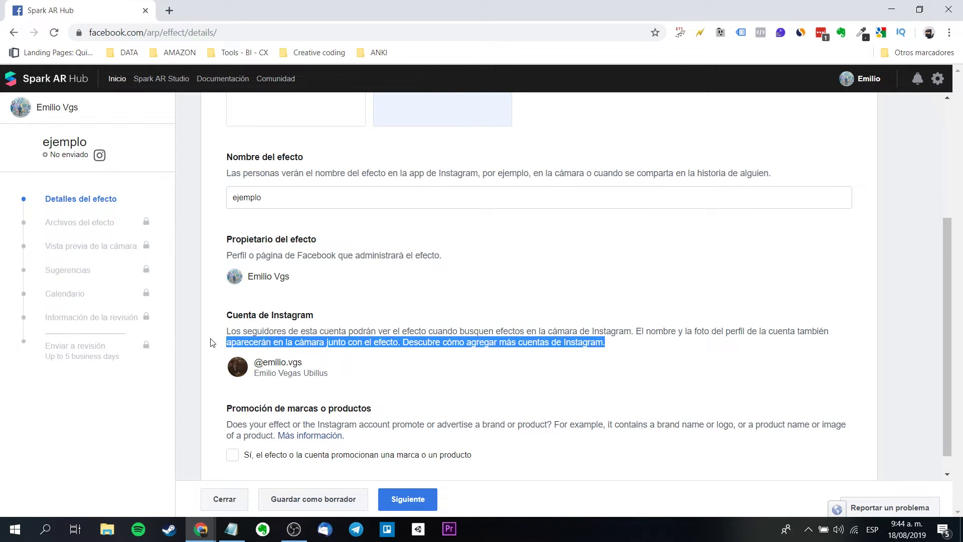
click(493, 316)
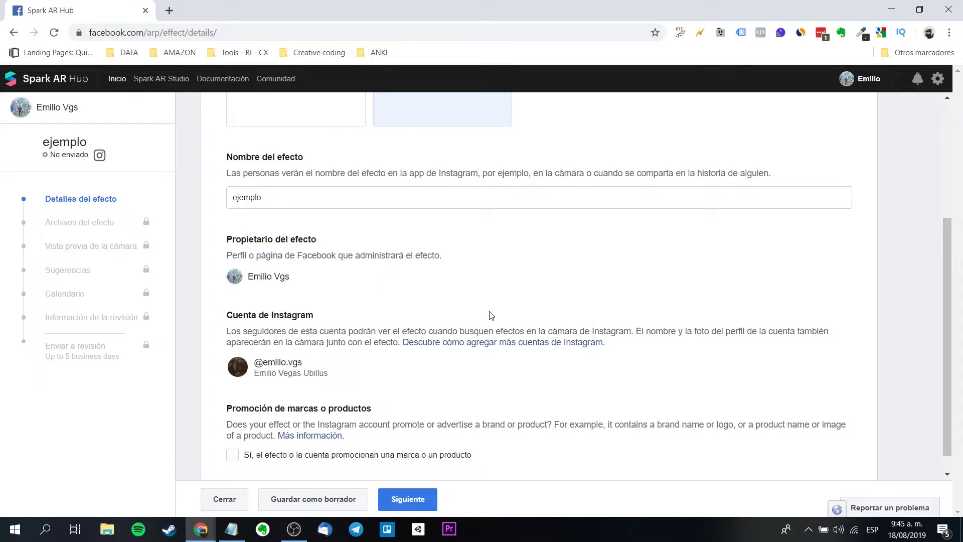
right_click(511, 344)
click(540, 352)
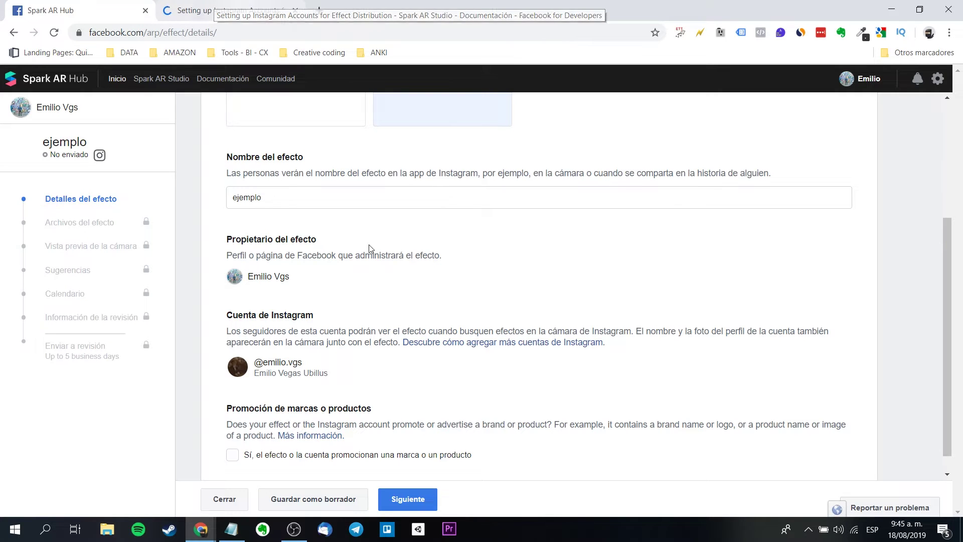
- Read through the Instagram account setup guide, then close its tab
click(217, 4)
scroll(549, 251, down, 5)
scroll(424, 282, down, 2)
drag(488, 299, 301, 299)
scroll(491, 280, down, 2)
scroll(491, 280, down, 4)
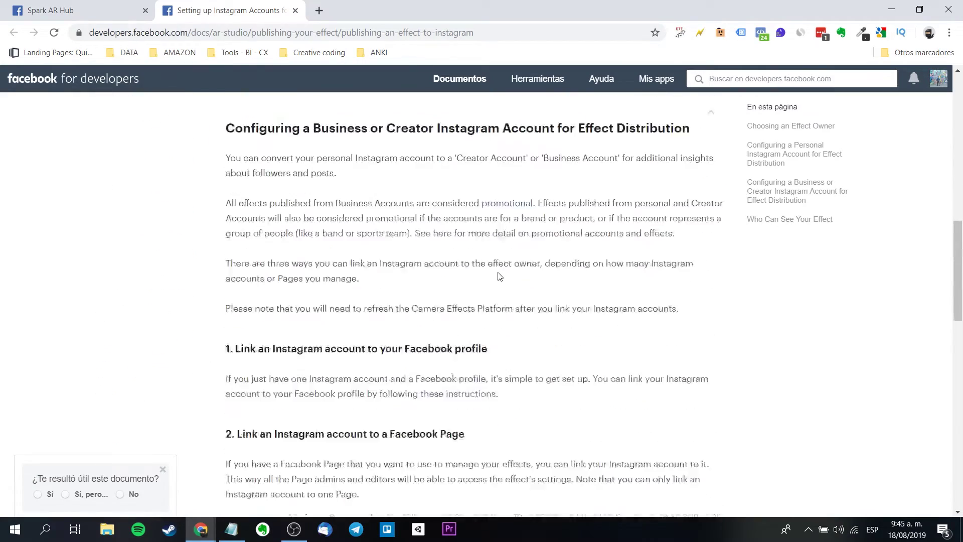
scroll(494, 279, down, 5)
scroll(499, 277, down, 2)
scroll(508, 276, down, 1)
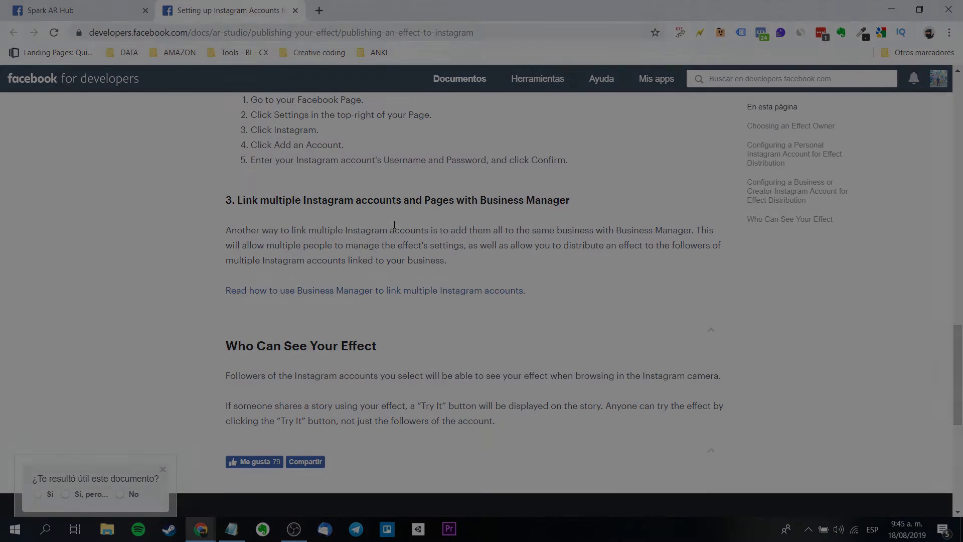
click(295, 11)
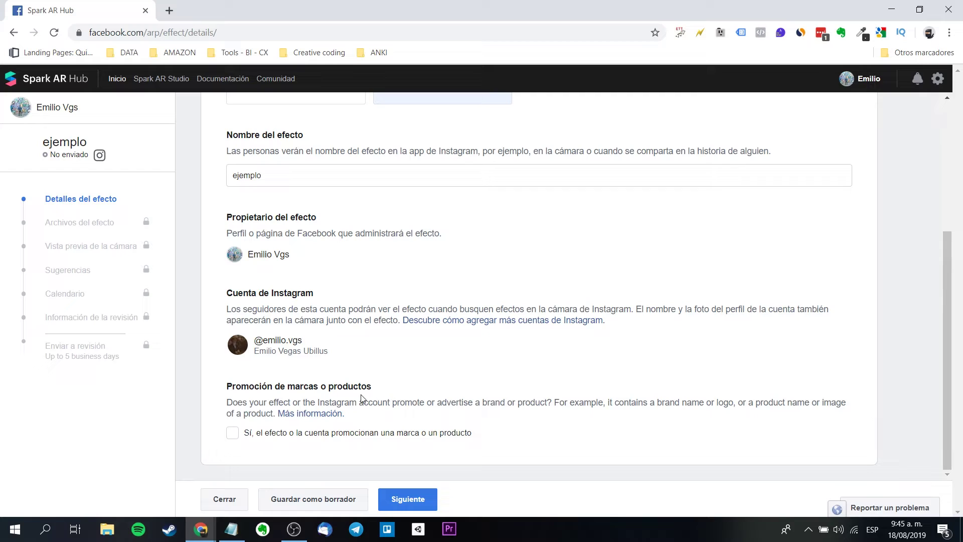
- Read the promotional effects guide in a new tab, then proceed to Archivos del efecto
drag(611, 402, 724, 401)
click(726, 400)
right_click(299, 413)
click(390, 255)
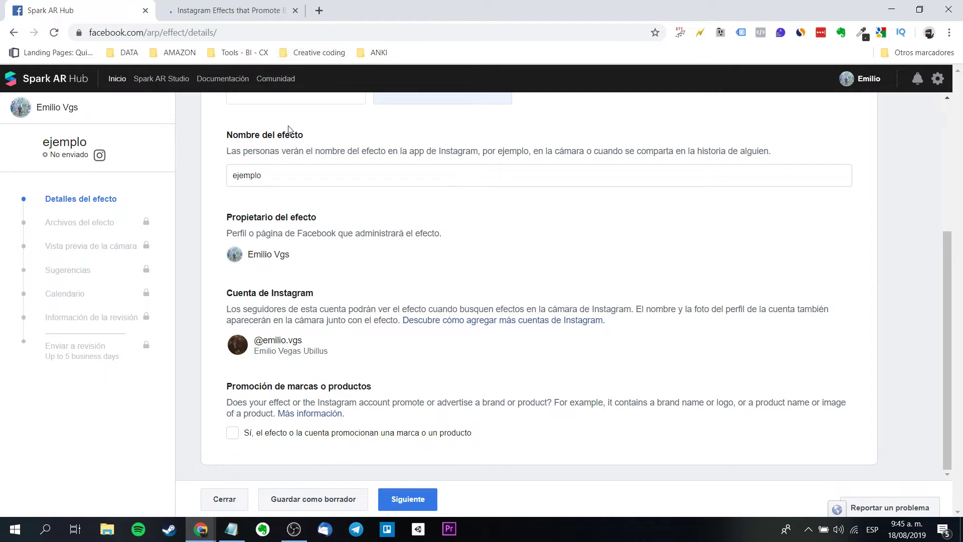
click(239, 5)
scroll(499, 212, down, 4)
scroll(520, 225, down, 5)
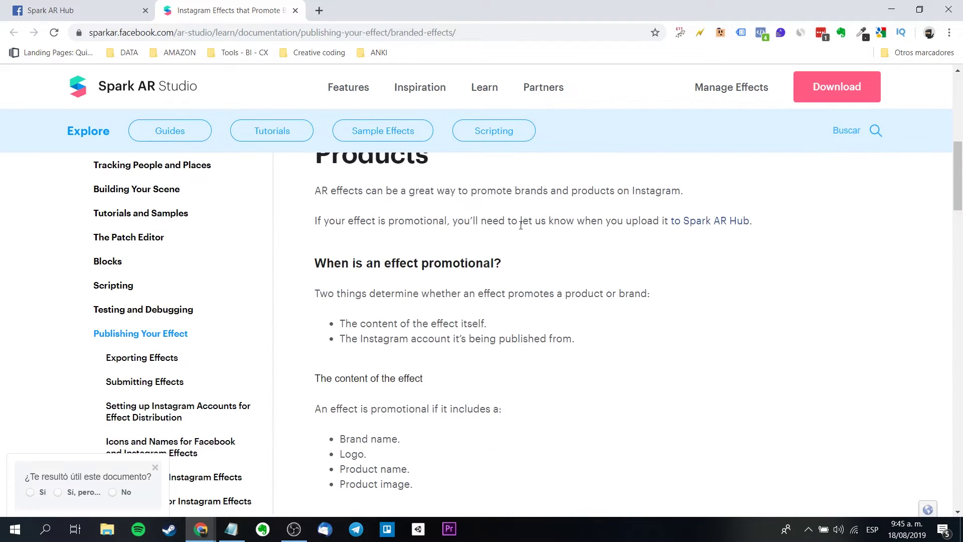
scroll(432, 328, down, 2)
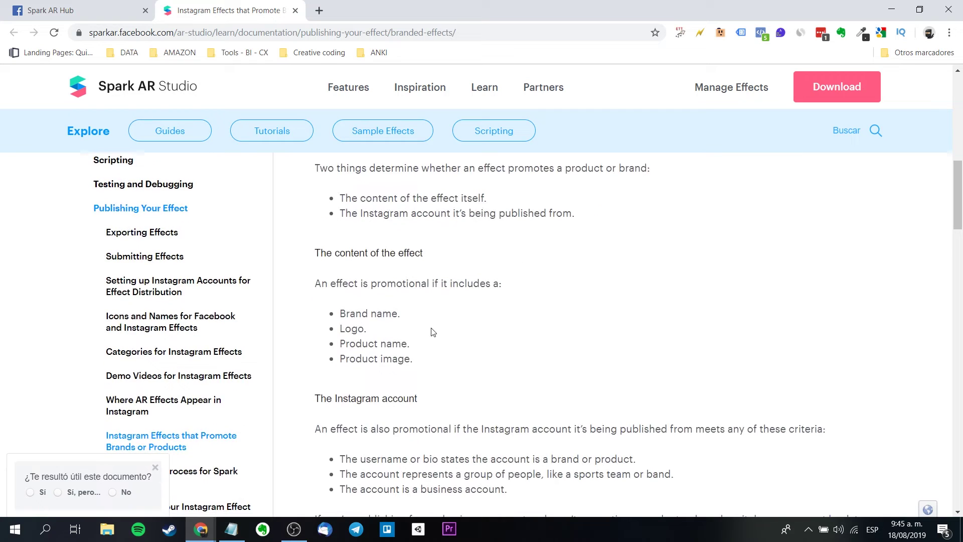
click(295, 10)
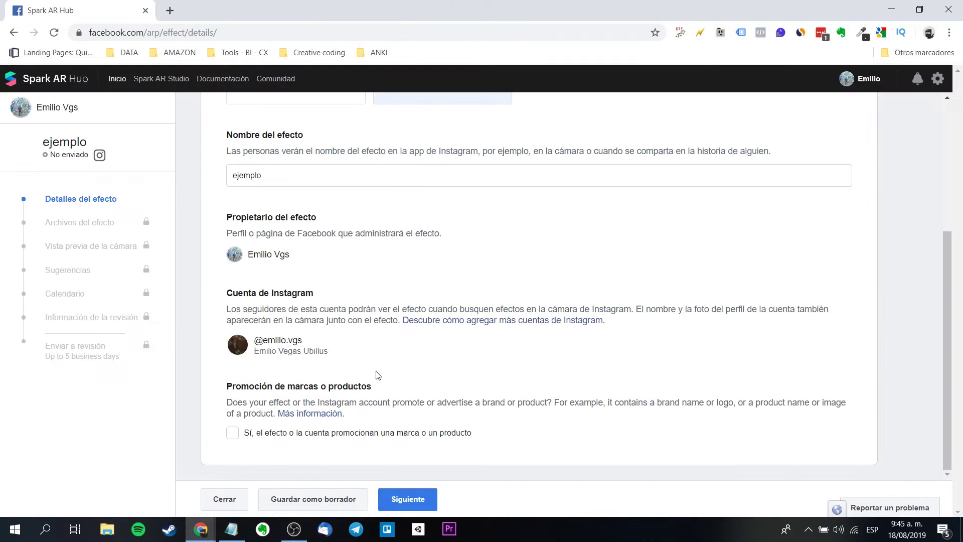
click(403, 498)
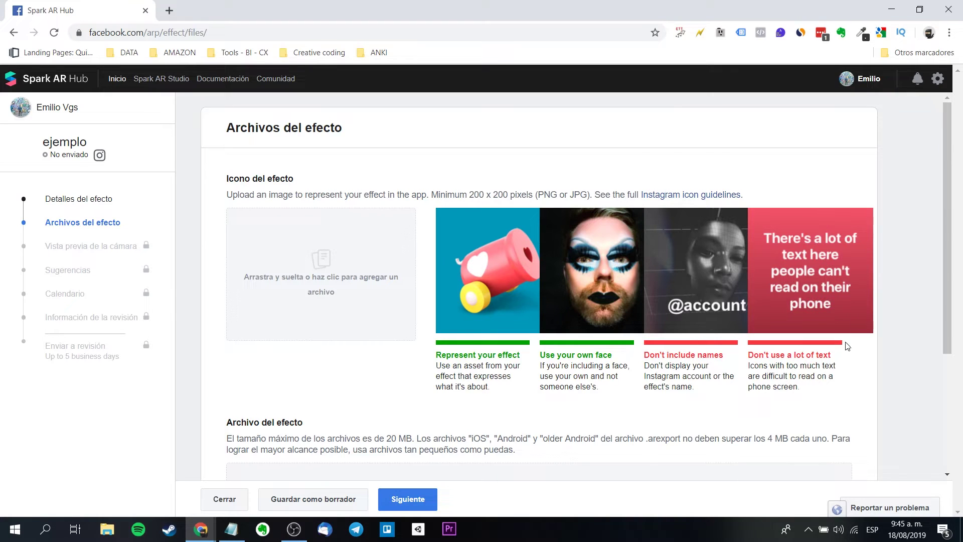
- Review the icon guidelines: little text, no names, use your own face
drag(846, 357, 758, 352)
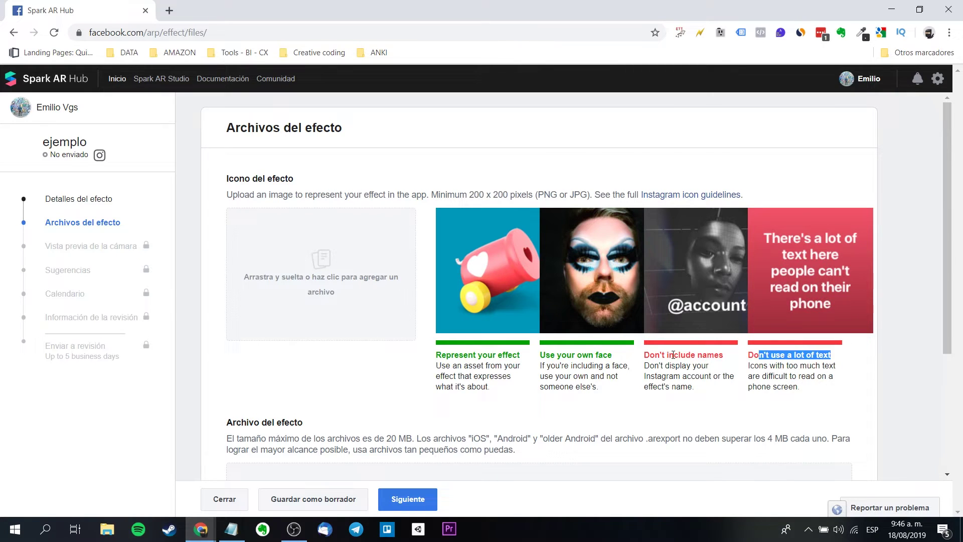
drag(659, 355, 721, 355)
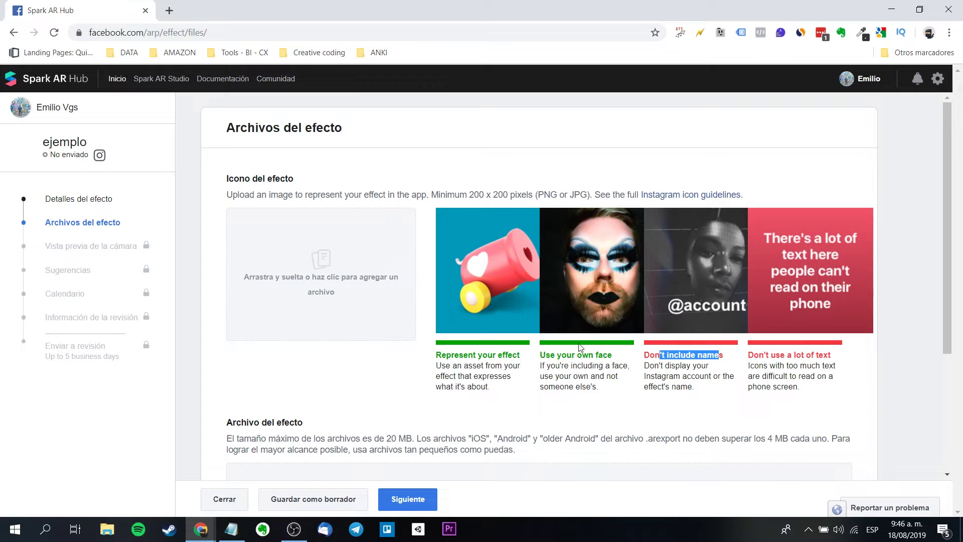
drag(551, 354, 599, 353)
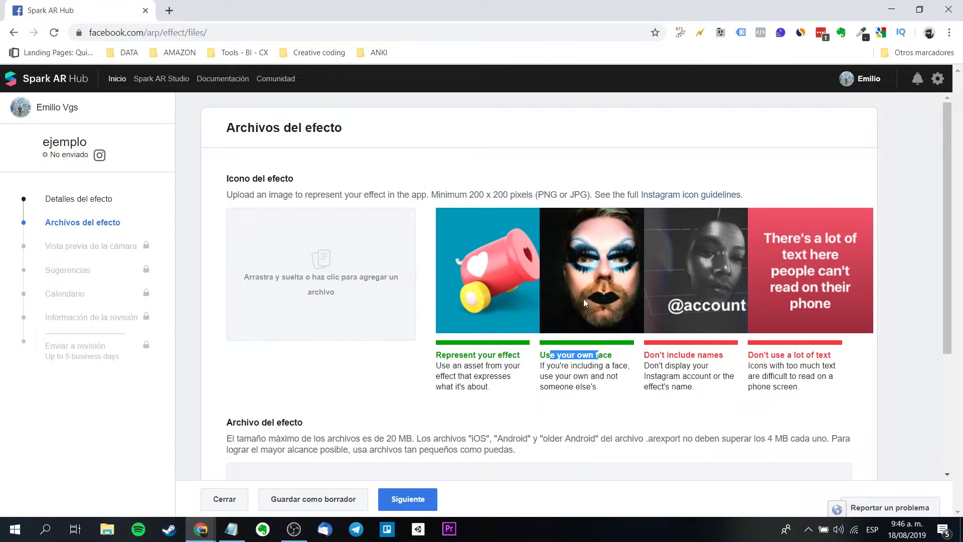
click(336, 269)
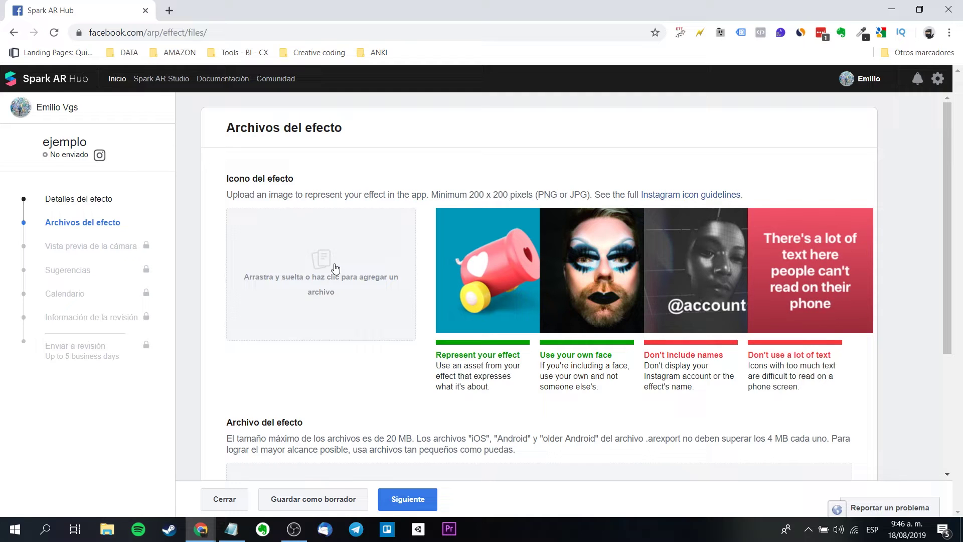
- Upload spark icon.jpg from the spark AR subida archivo folder as the cropped effect icon
click(336, 269)
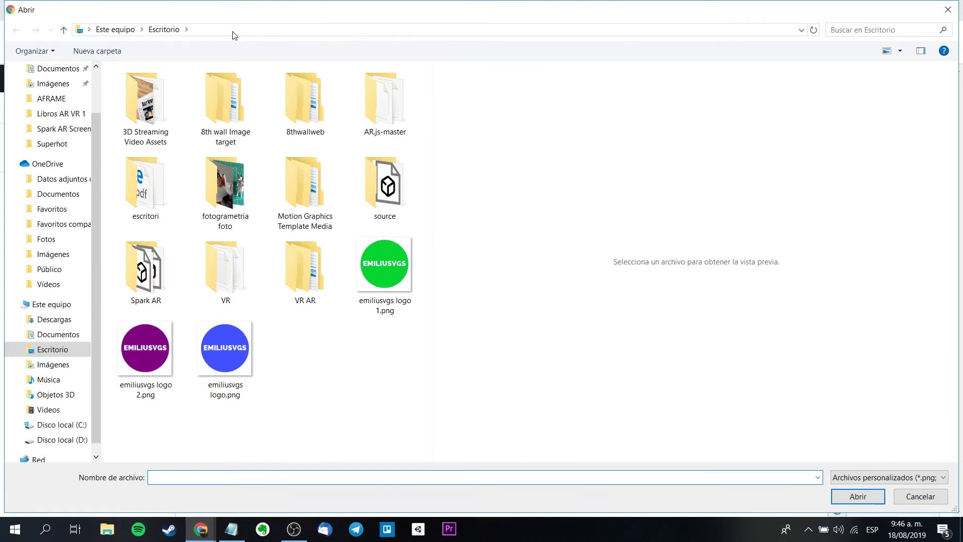
click(235, 30)
text(D:\Proyecto Emiliusvgs\spark AR subida archivo)
key(Return)
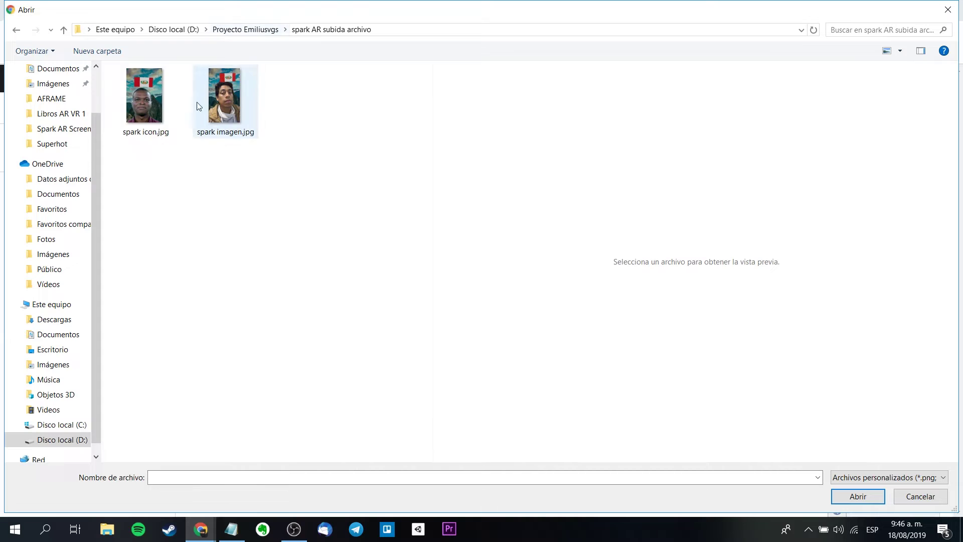
click(144, 95)
double_click(143, 98)
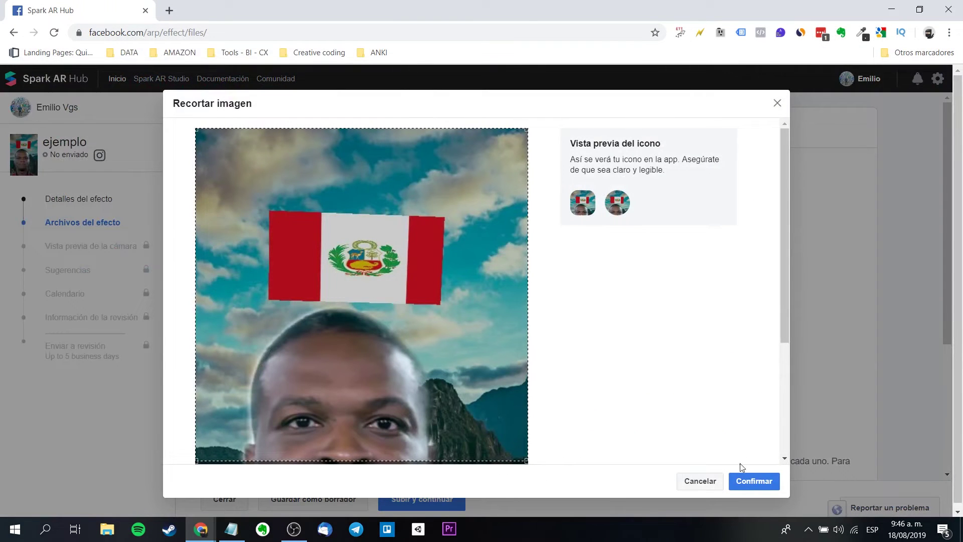
click(748, 481)
scroll(577, 238, down, 2)
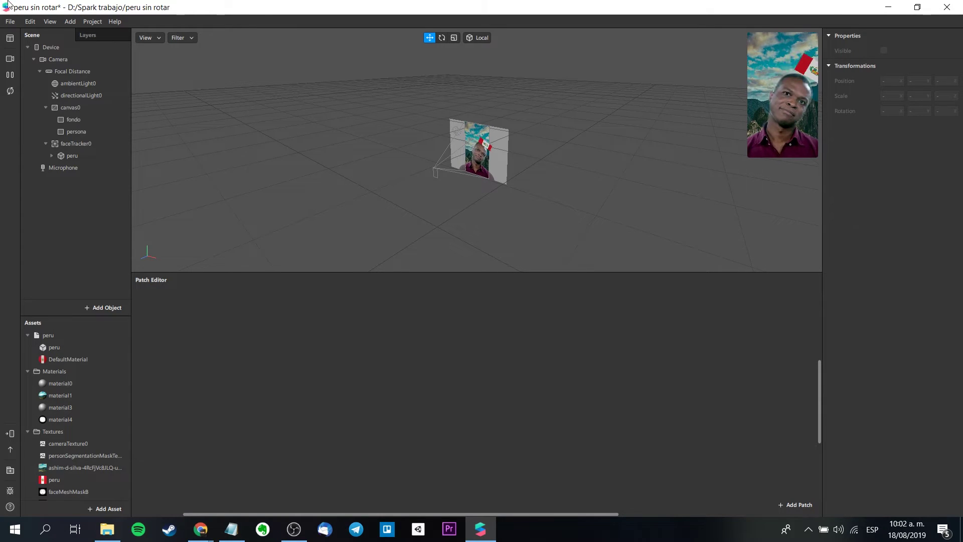
- Run File > Export on peru sin rotar, confirm it's ready to submit, then dismiss the save dialog
click(9, 21)
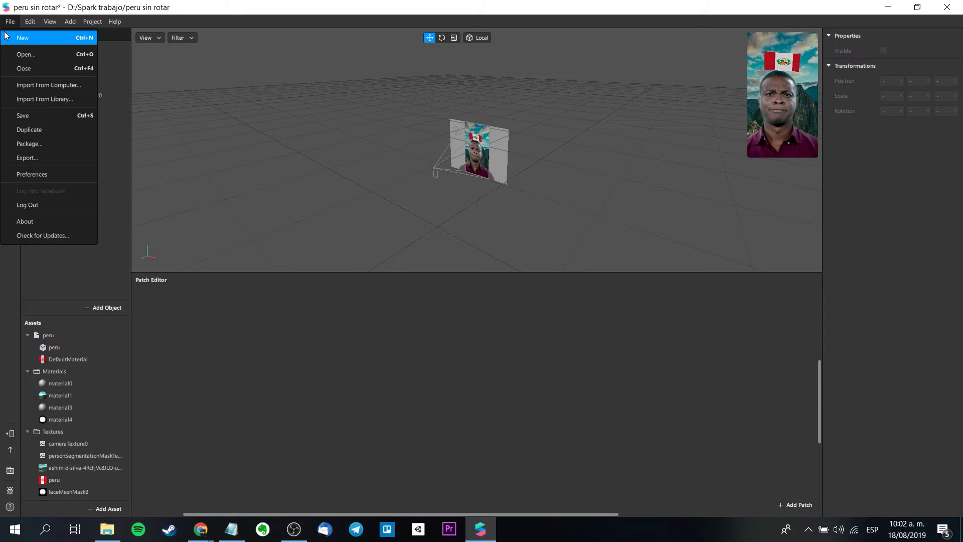
click(26, 158)
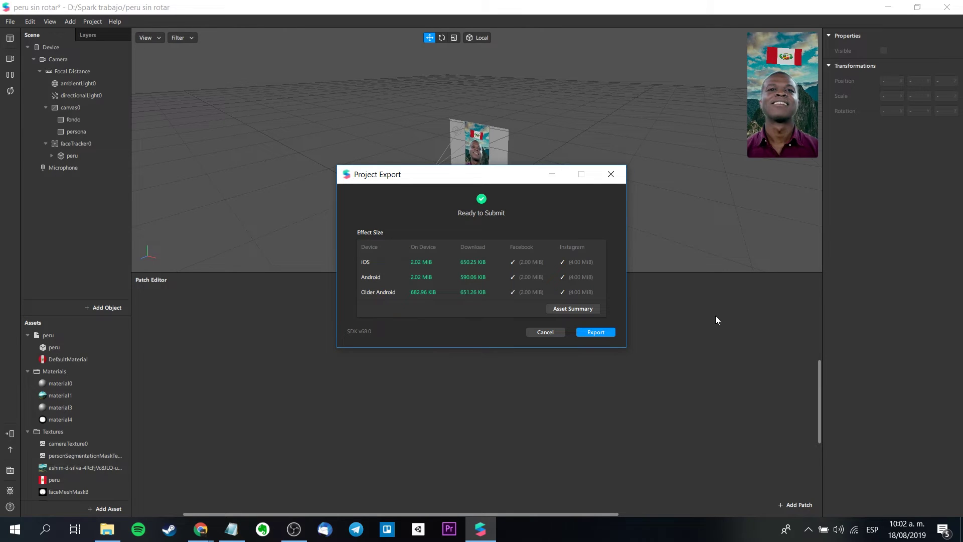
key(Return)
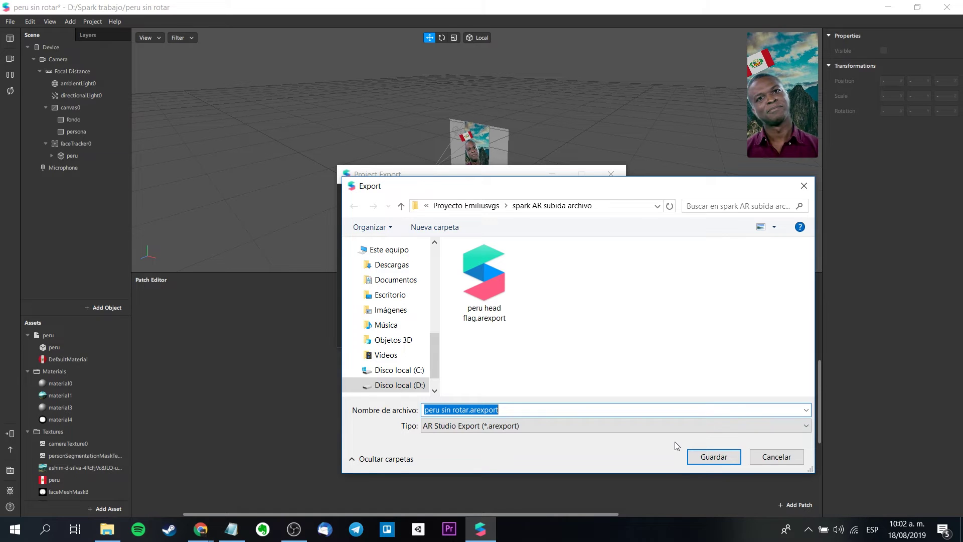
key(Escape)
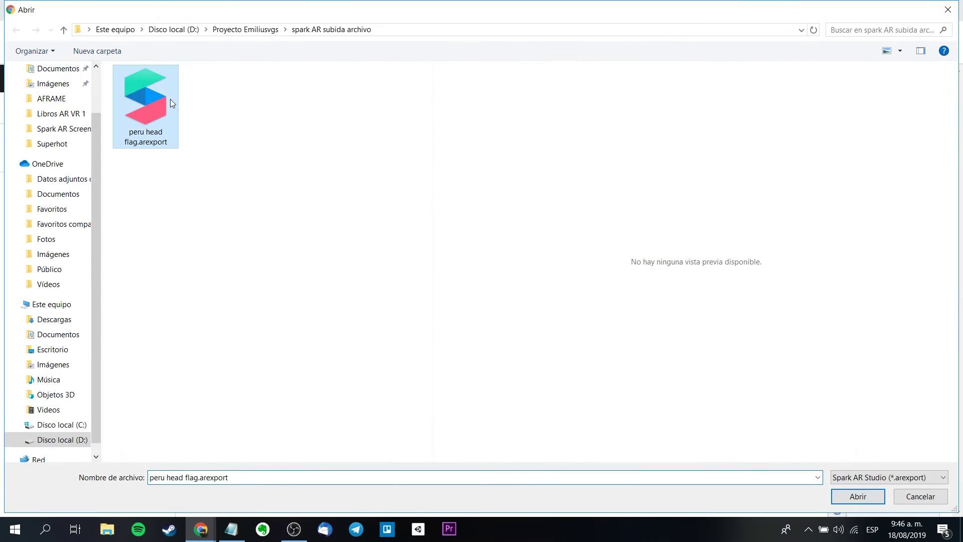
- Upload peru head flag.arexport as the effect file, accept the legal agreement and continue
double_click(171, 98)
scroll(316, 296, down, 1)
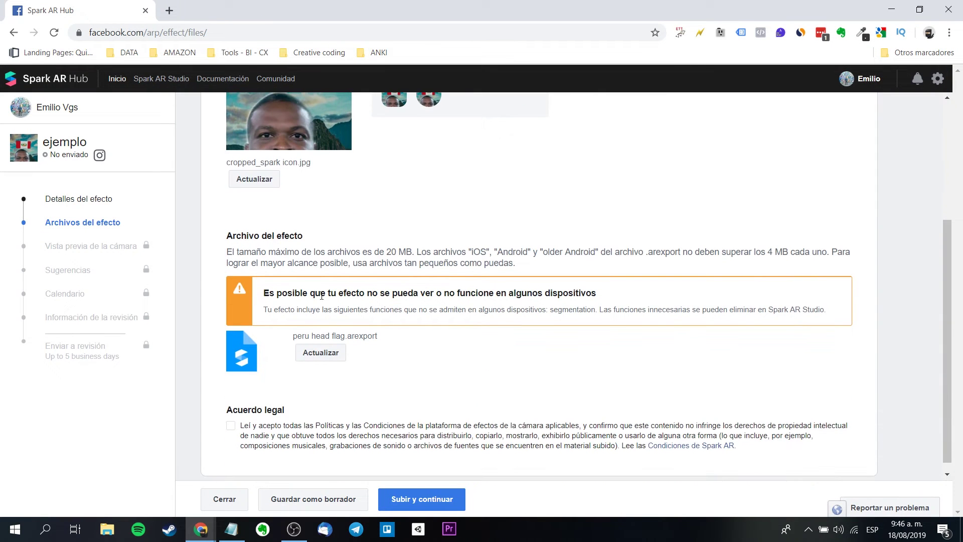
scroll(507, 291, down, 1)
click(231, 414)
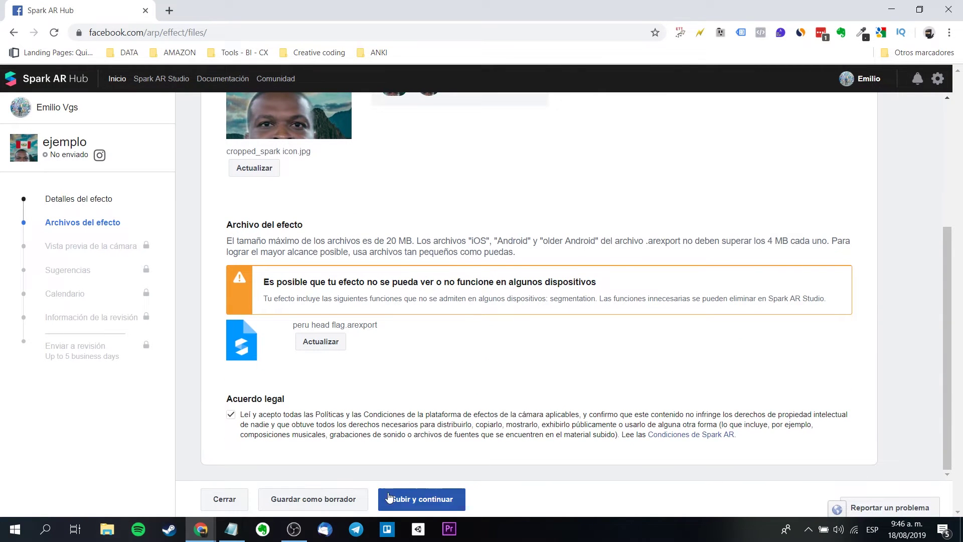
click(396, 499)
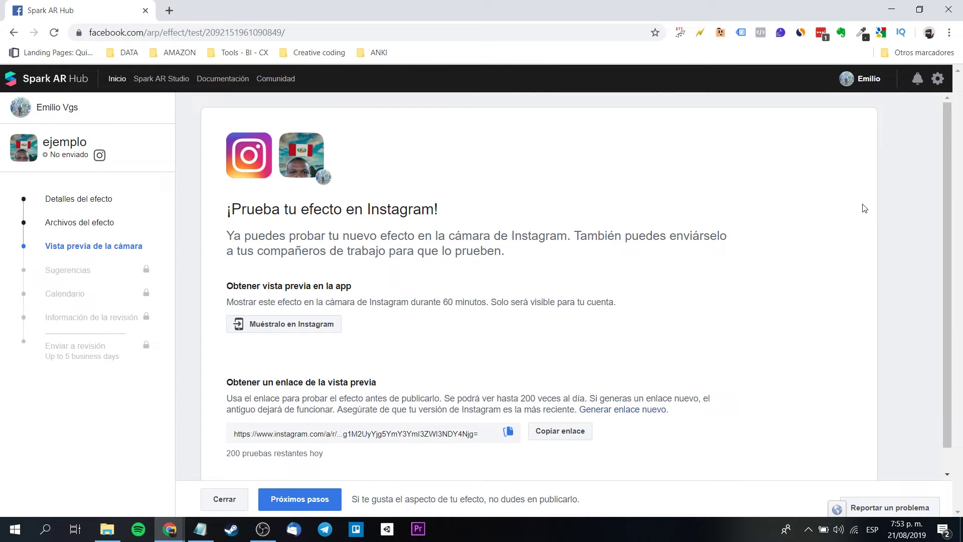
- Advance to Sugerencias and pick Entorno from the Categoría list
scroll(865, 207, down, 1)
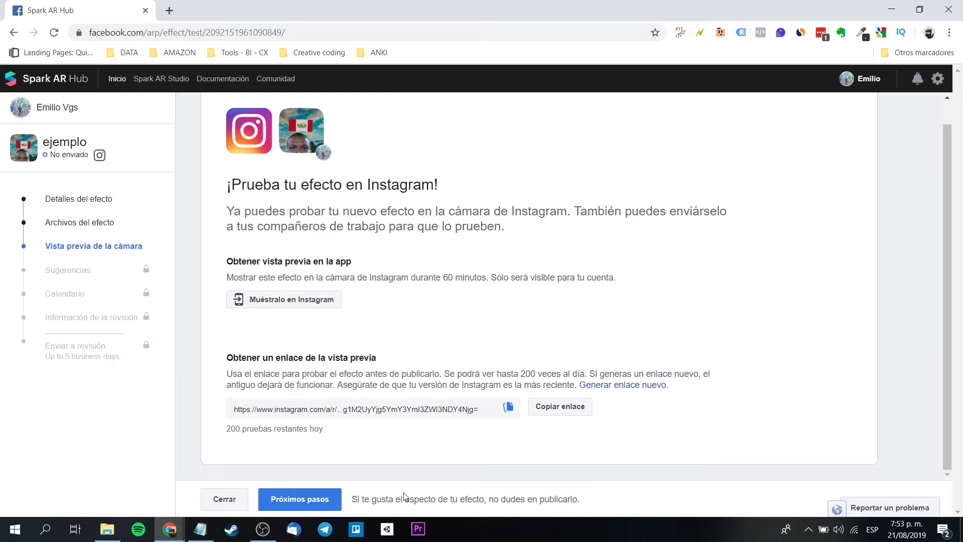
click(320, 504)
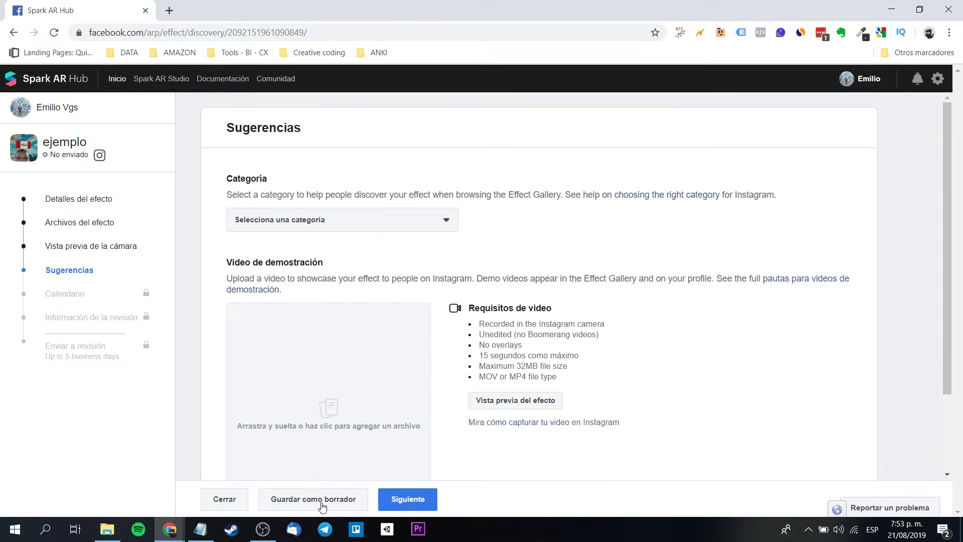
click(438, 229)
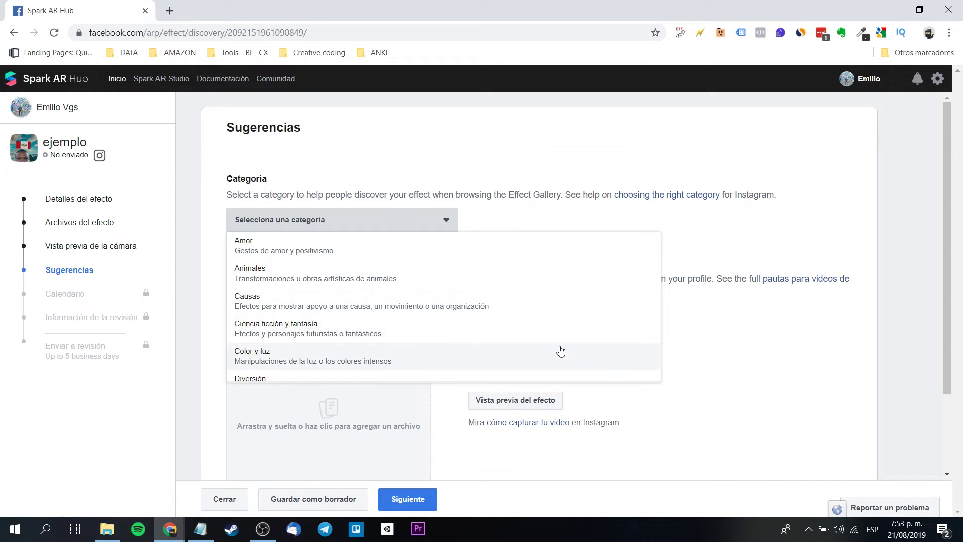
scroll(565, 345, down, 1)
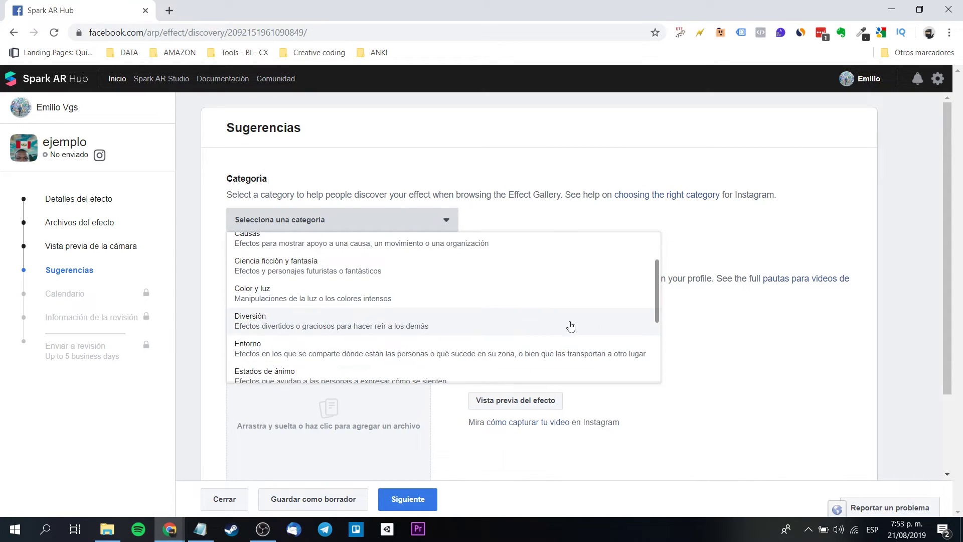
scroll(571, 326, down, 1)
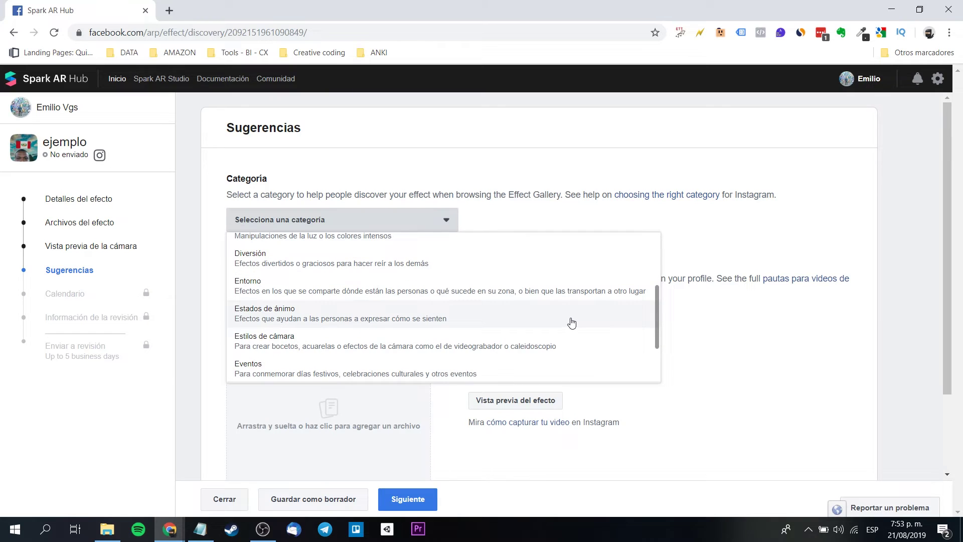
scroll(572, 321, down, 1)
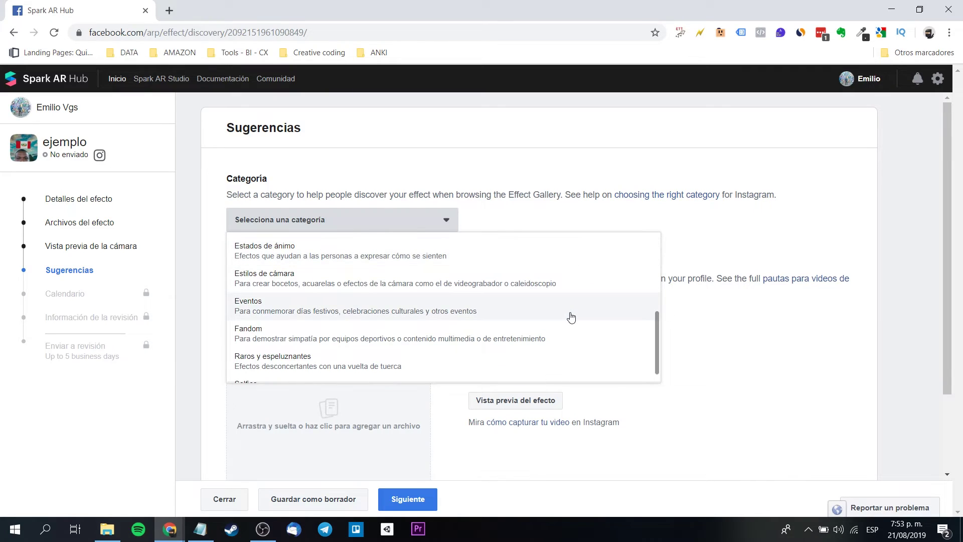
scroll(570, 316, down, 1)
scroll(488, 311, up, 2)
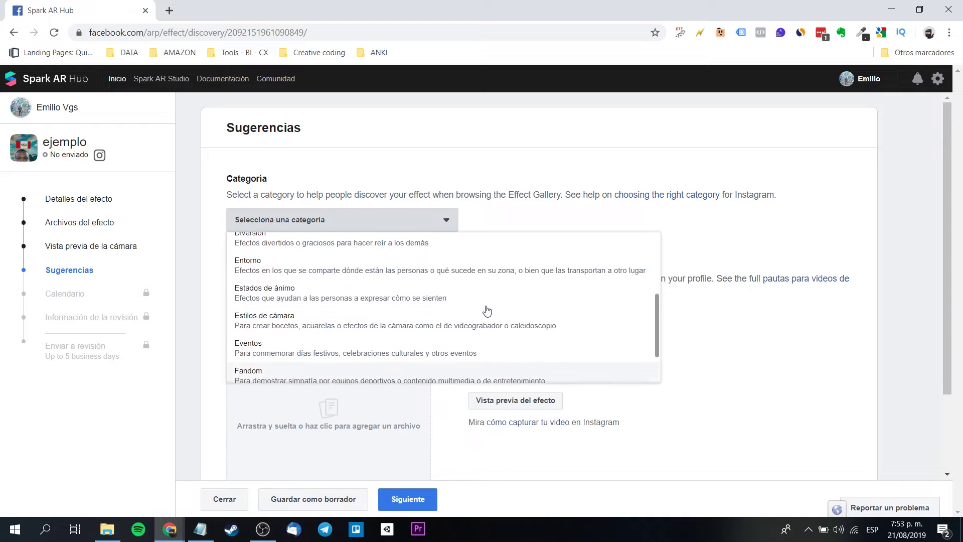
click(376, 265)
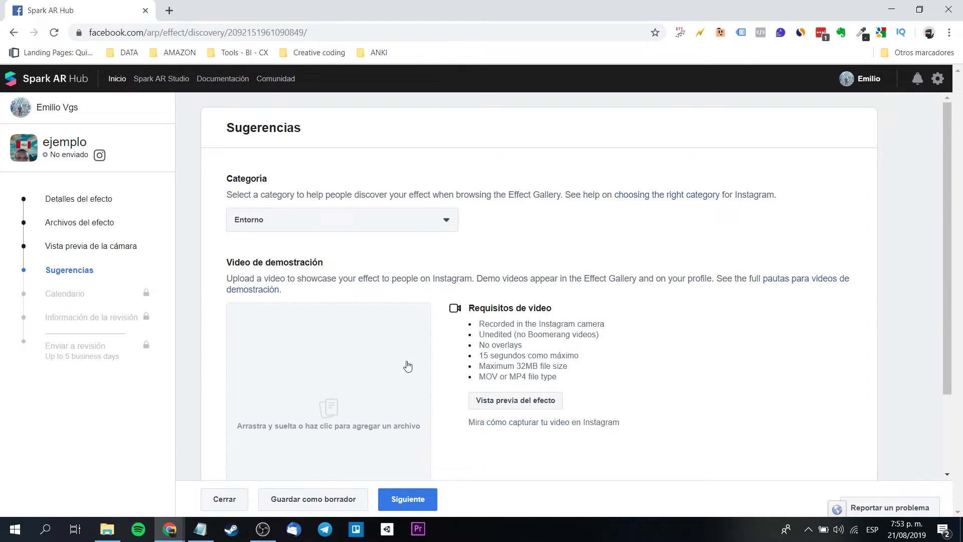
scroll(408, 363, down, 1)
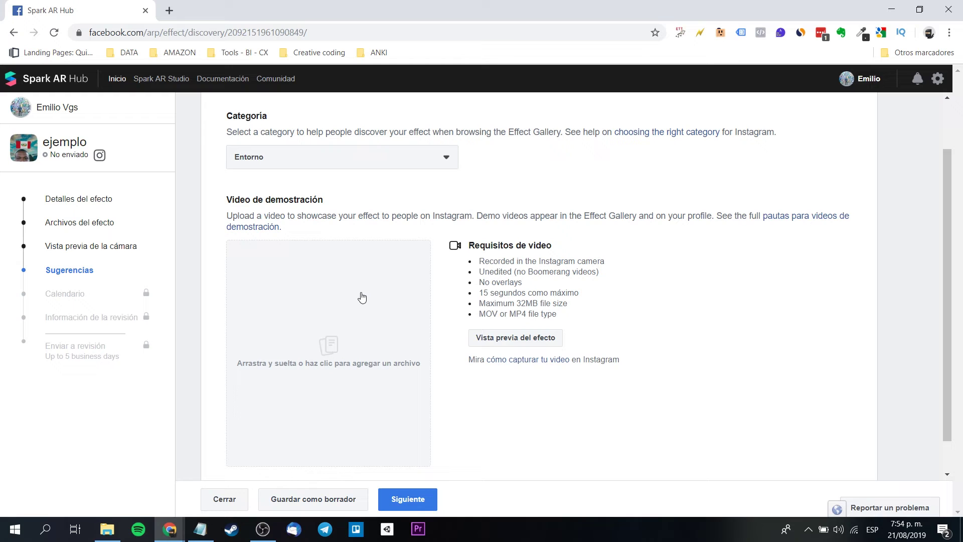
- Upload spark background peru.MOV as the demo video and continue to Calendario
click(368, 295)
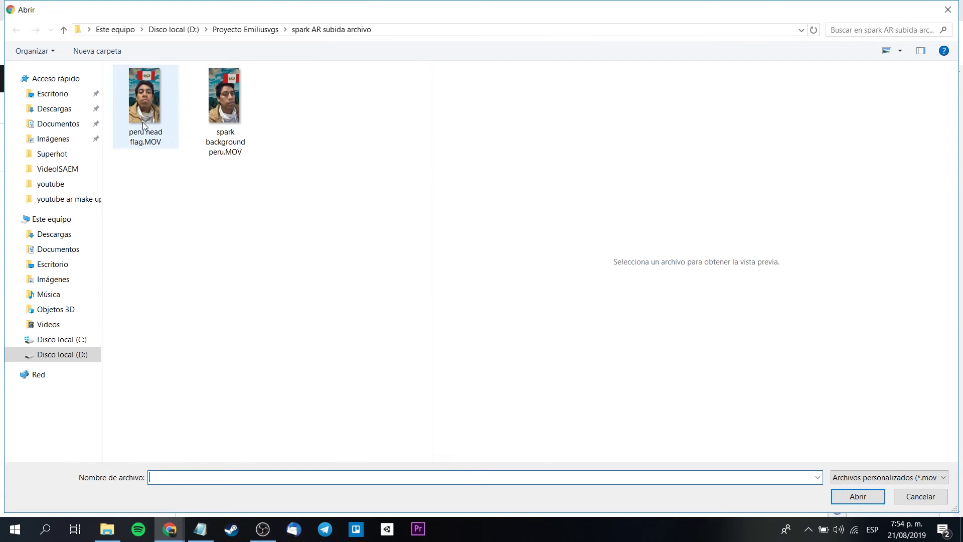
click(225, 132)
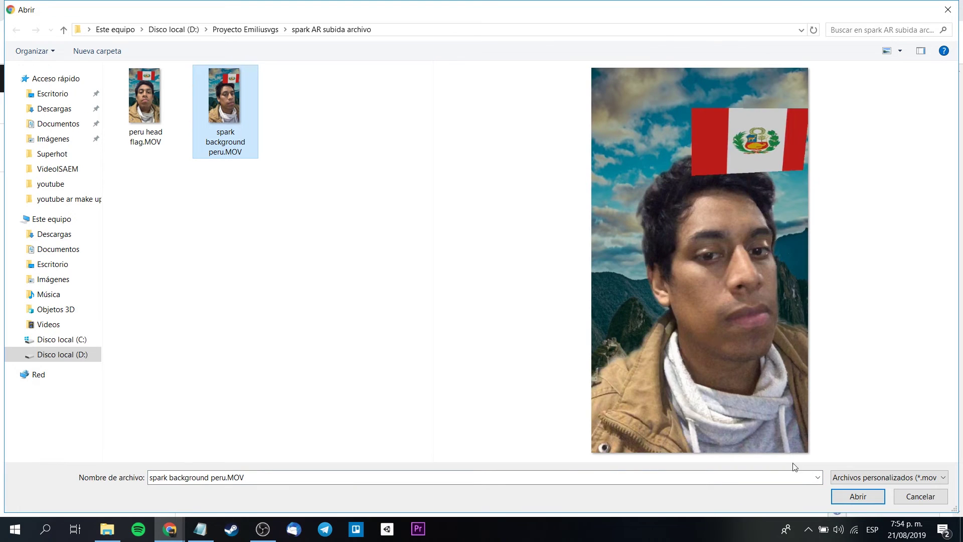
click(852, 501)
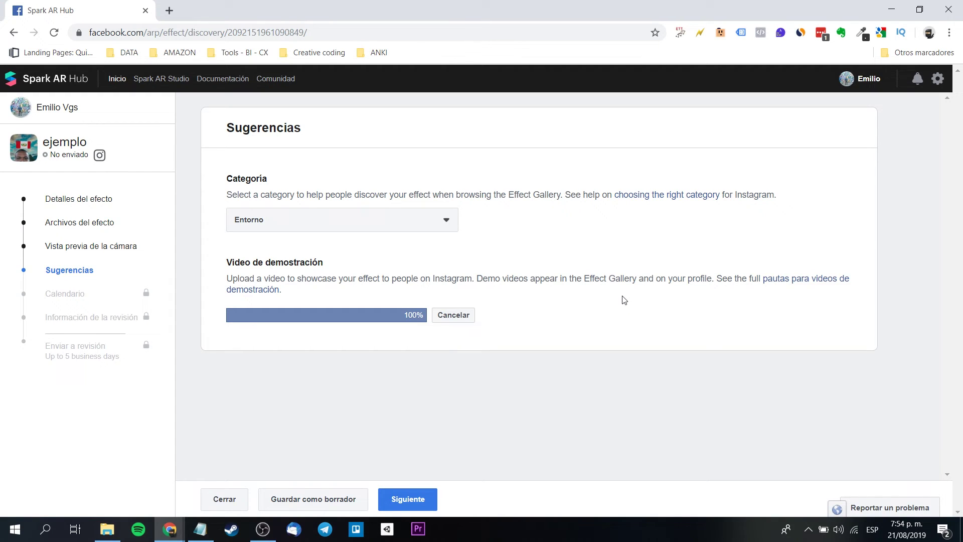
scroll(579, 298, down, 2)
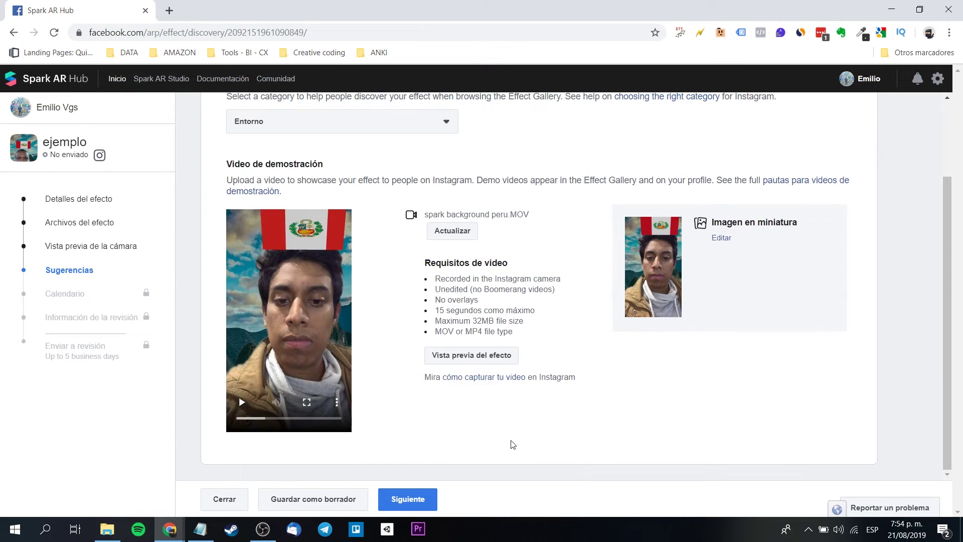
click(429, 501)
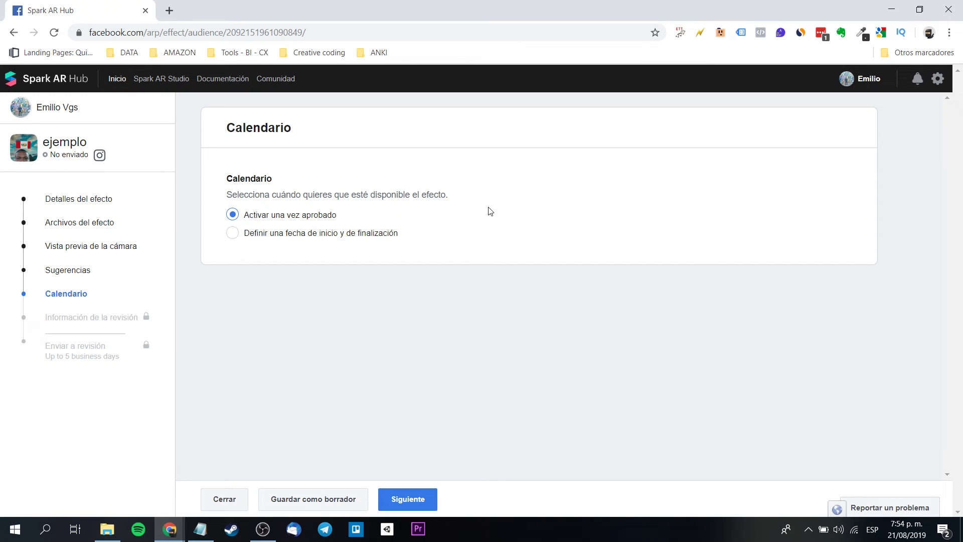
- Keep 'Activar una vez aprobado' and write 'Hola Descripción!!!!! :D :D :D' for the reviewers
click(386, 234)
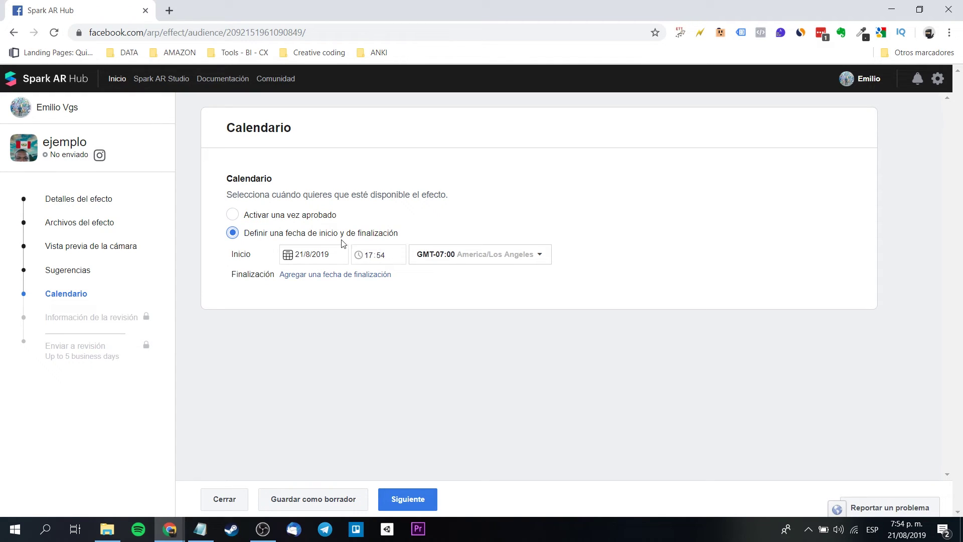
click(315, 220)
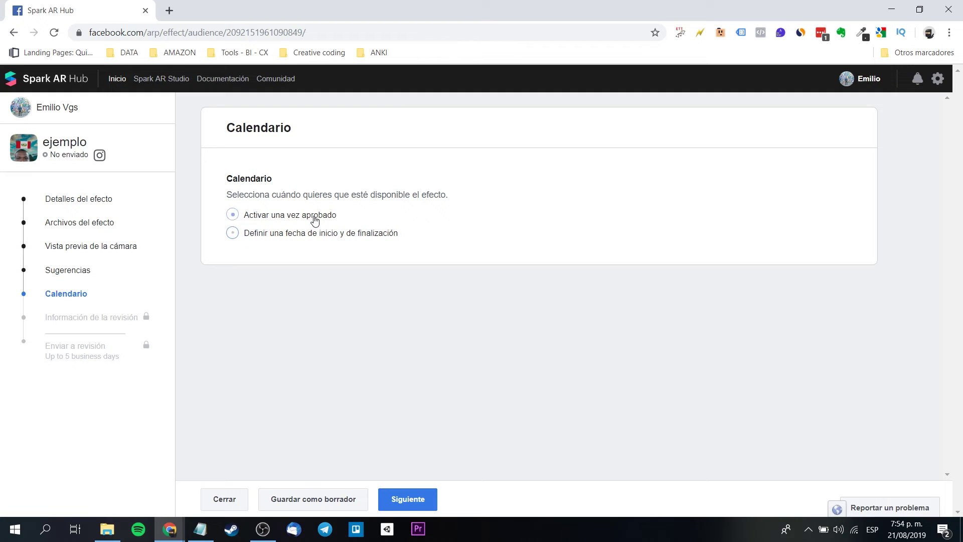
click(409, 504)
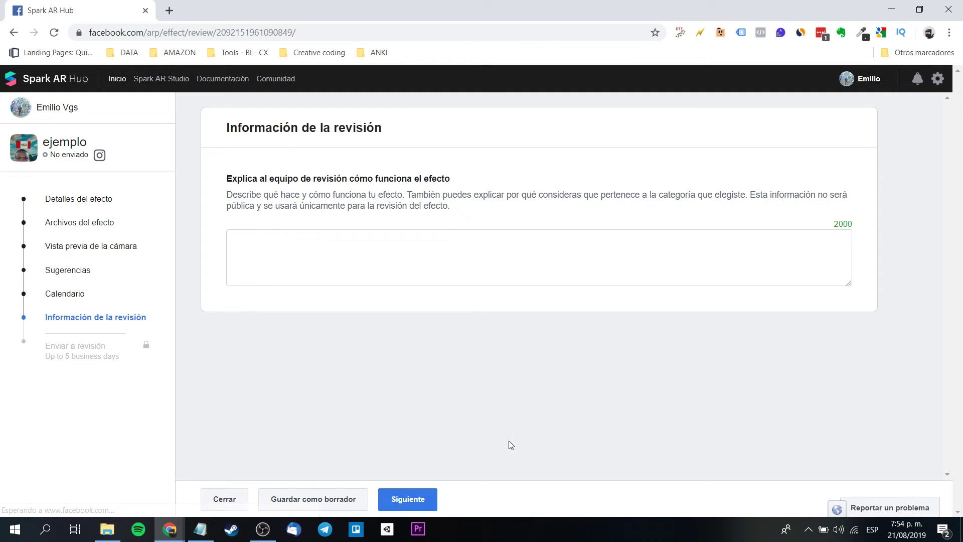
click(459, 239)
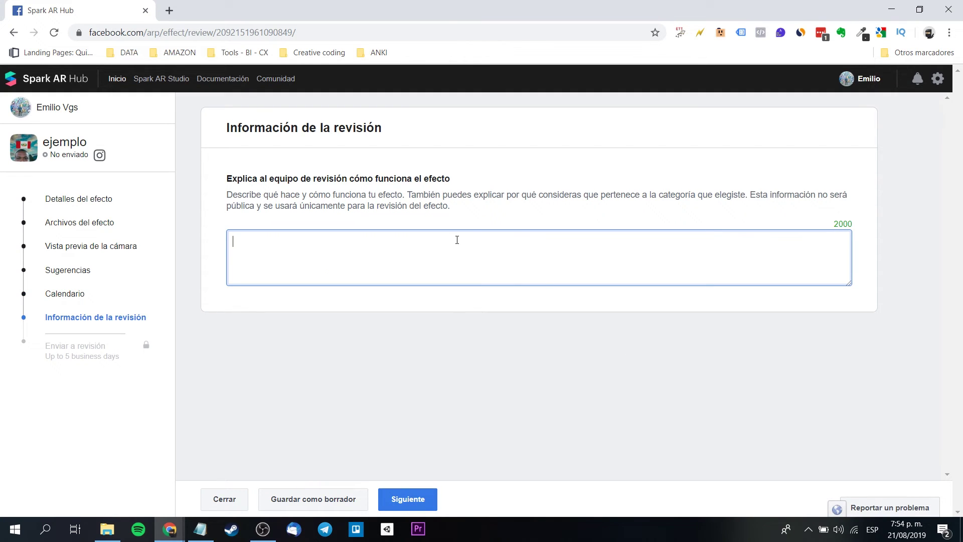
text(Hola Descripción)
text(!!!!! :D :D :D)
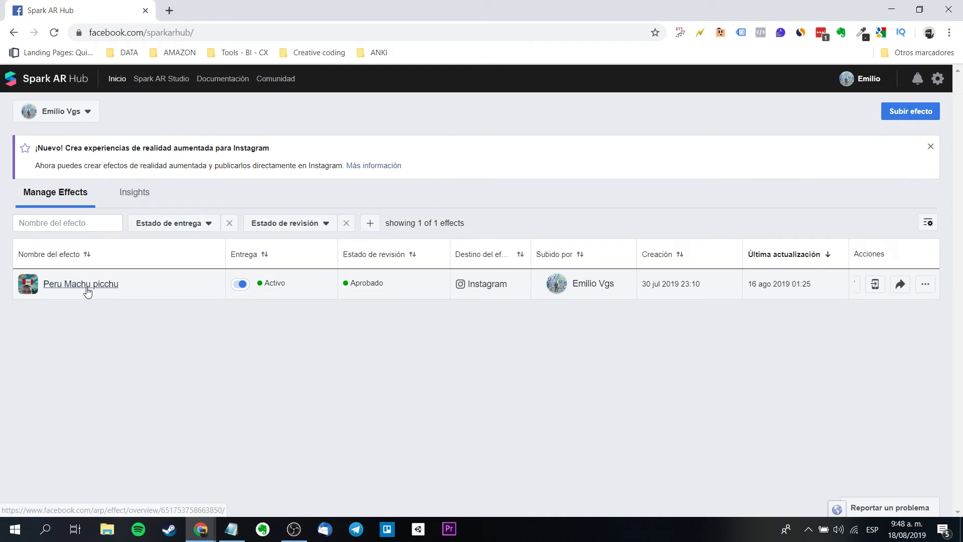
- Show per-platform sizes of peru head flag.arexport (2.56 MB total) in Peru Machu picchu's effect files
click(86, 289)
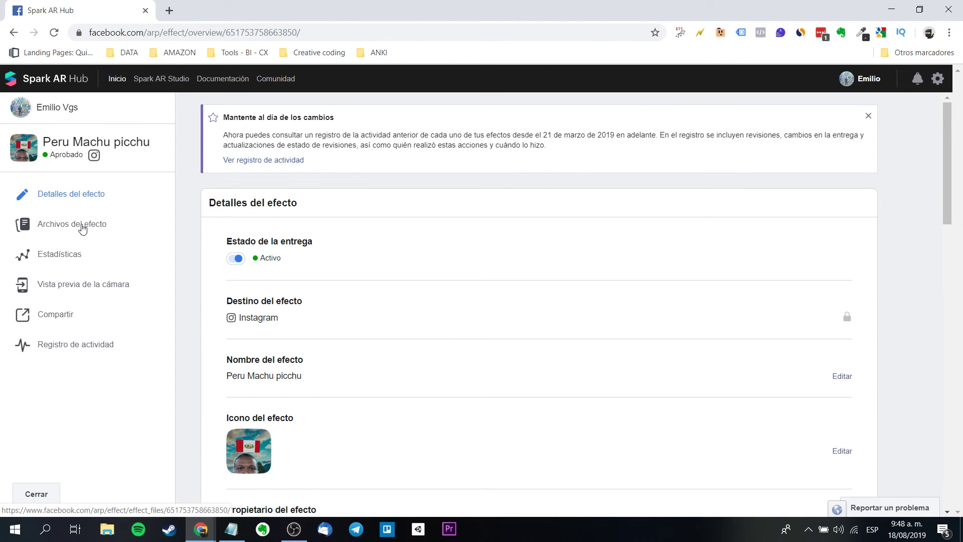
click(82, 229)
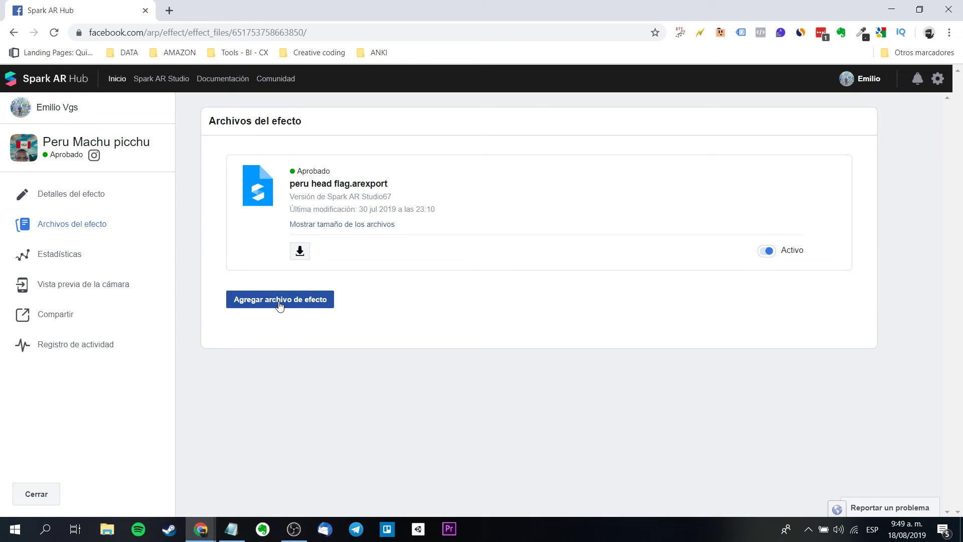
click(350, 226)
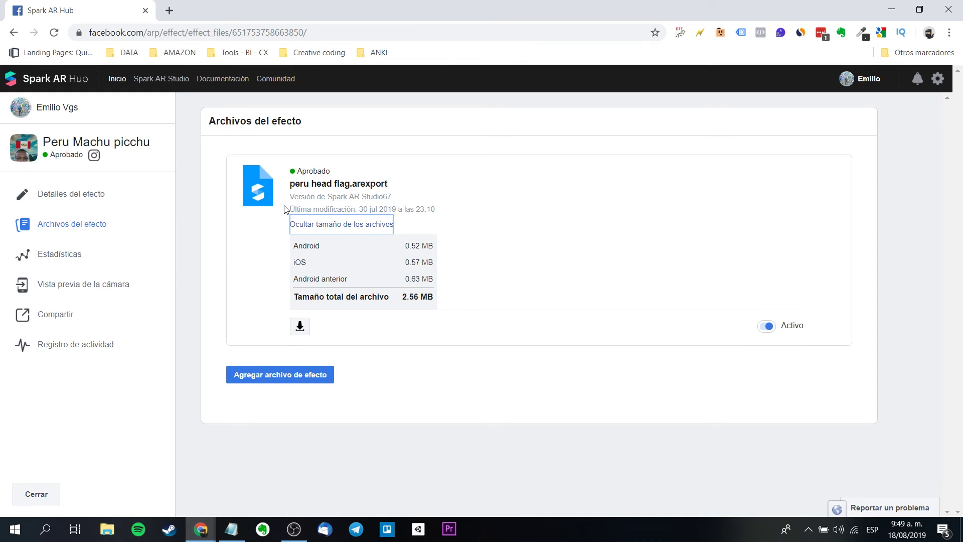
drag(370, 196, 390, 197)
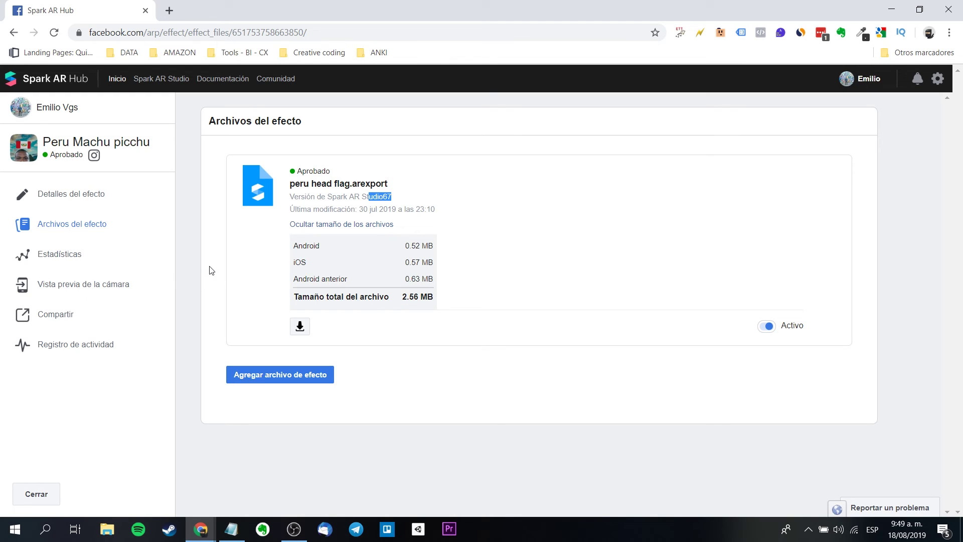
- Review the Registro de actividad entries: rename from Peru head flag, approved 16 ago 2019
click(70, 344)
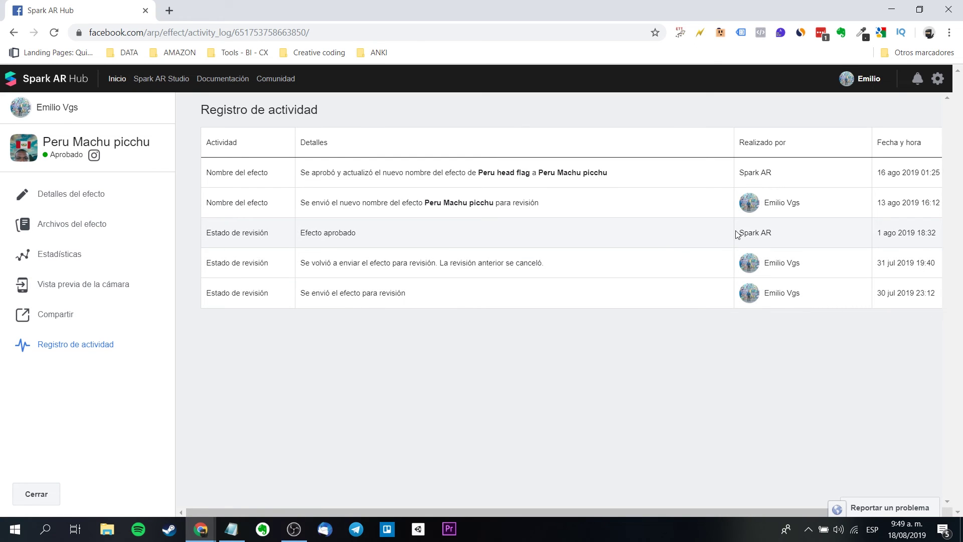
drag(881, 233, 894, 231)
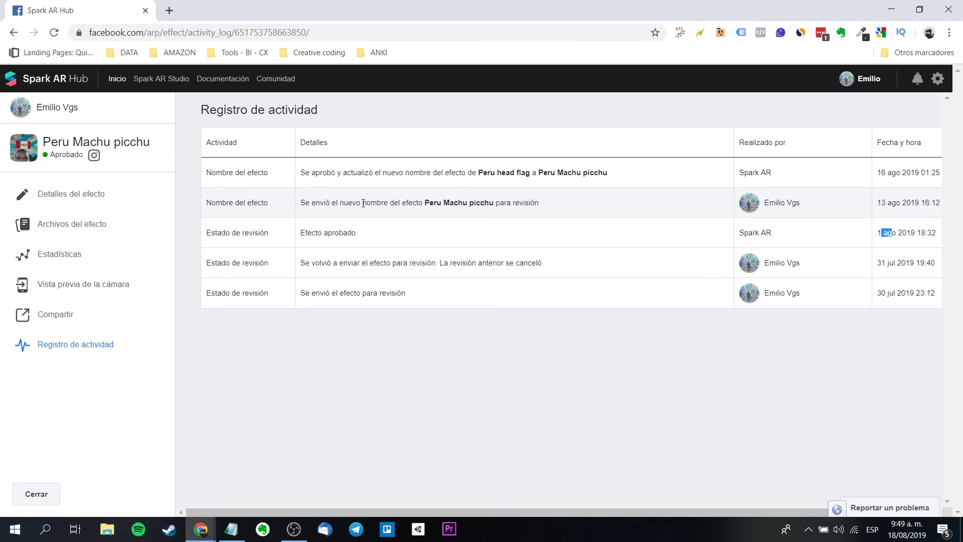
drag(429, 202, 496, 202)
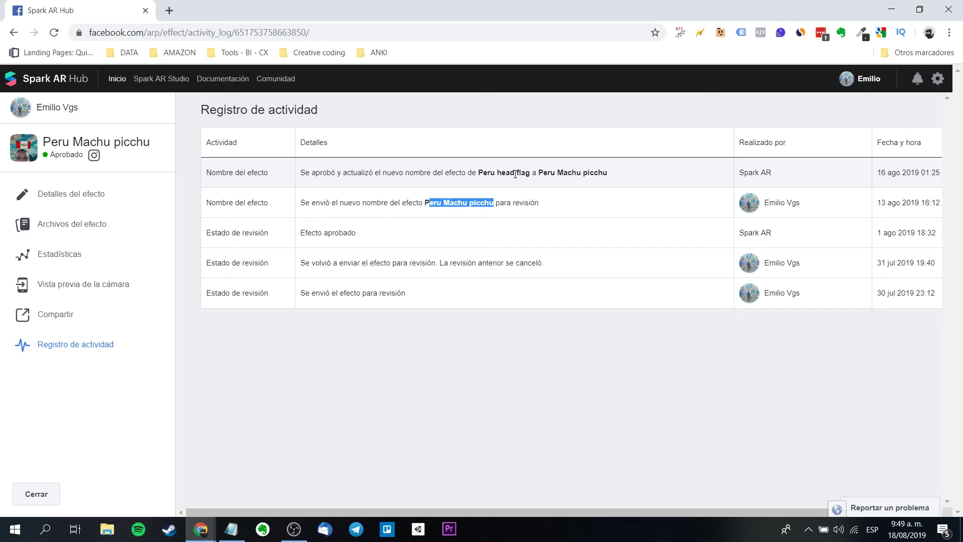
click(621, 176)
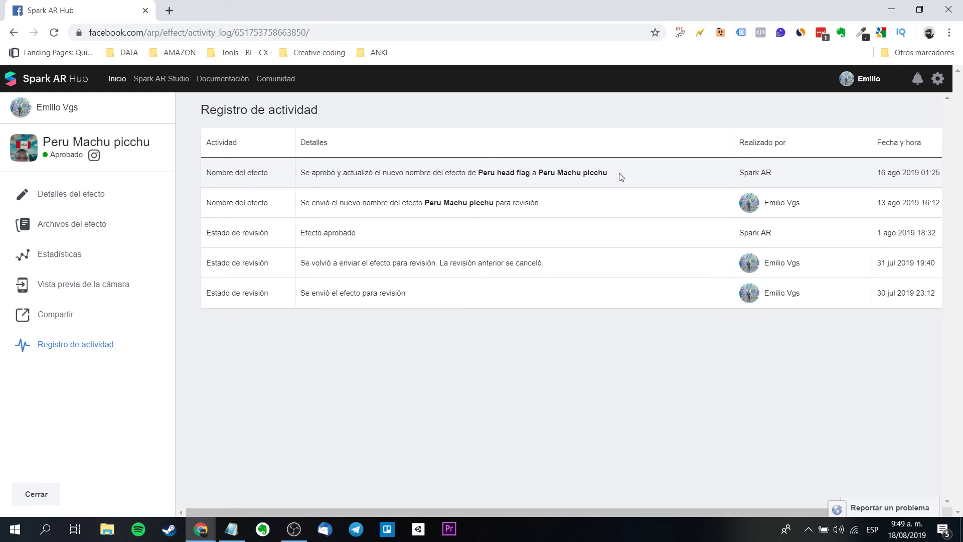
- Check the Estadísticas page: 793 impressions, 27 captures and 7 shares over the last 7 days
click(40, 260)
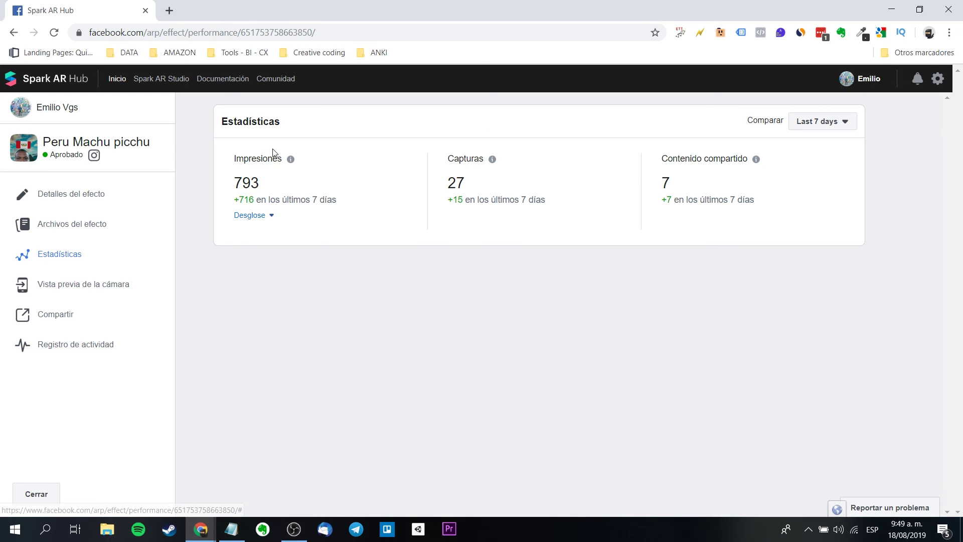
drag(232, 182, 263, 185)
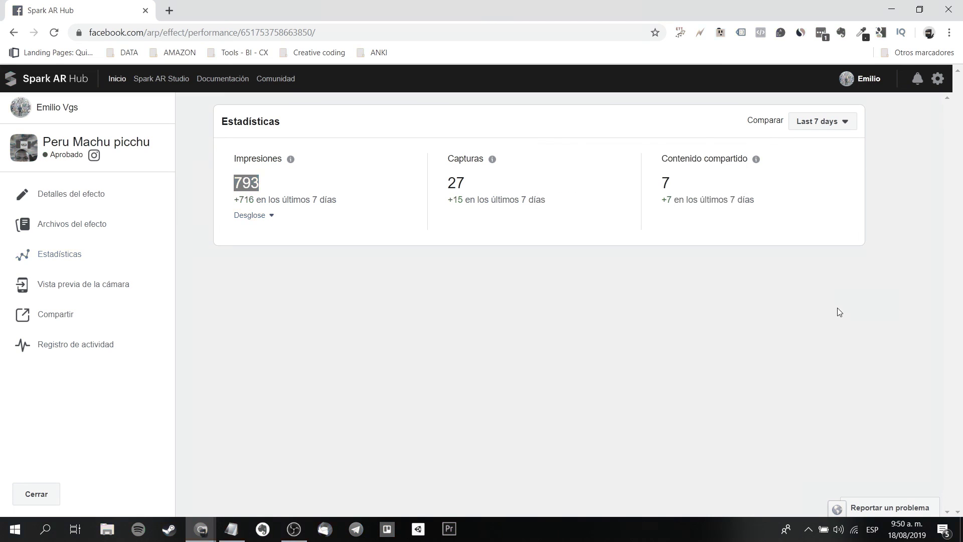
double_click(665, 183)
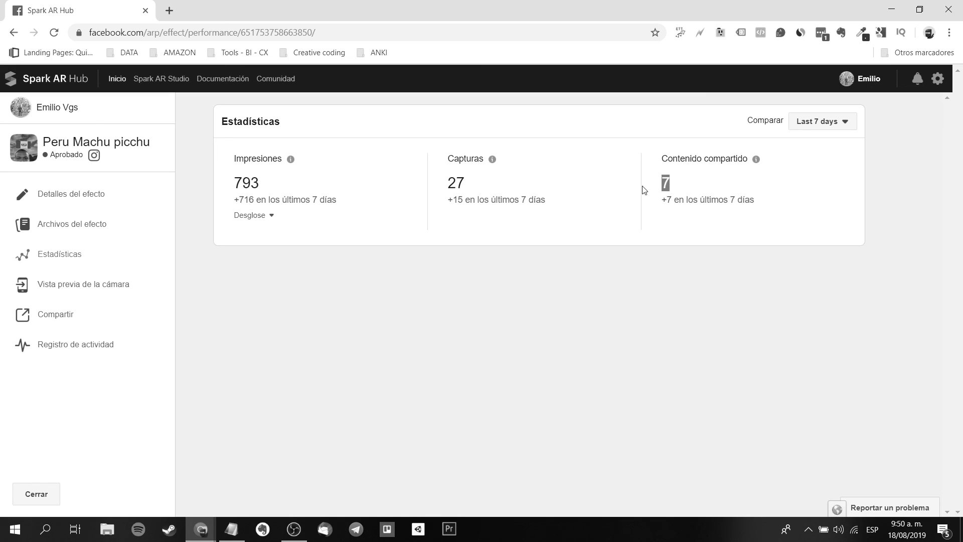